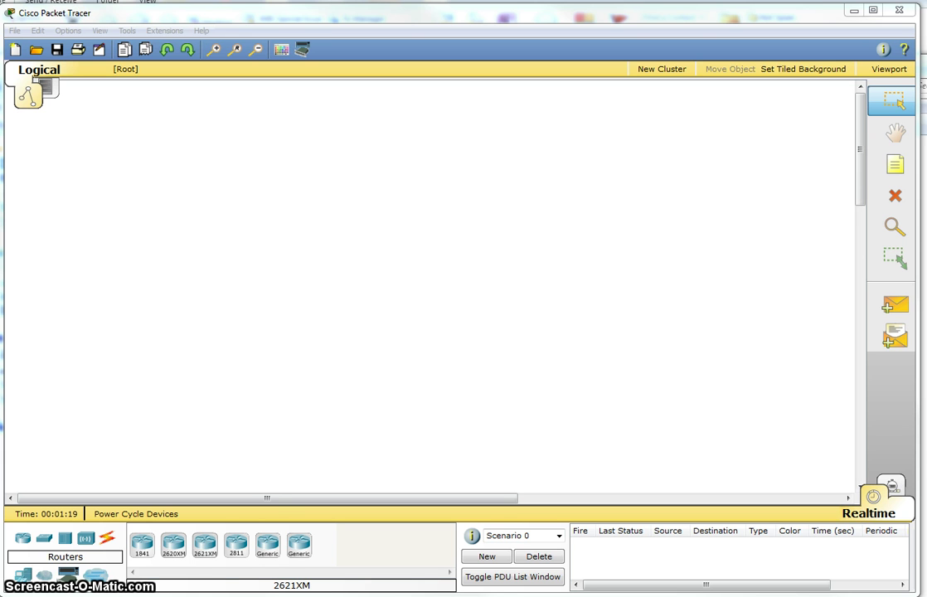
Place four Generic PCs at the upper-left, lower-left, upper-right and lower-right of the workspace
{"action": "left_click", "coordinate": [25, 578]}
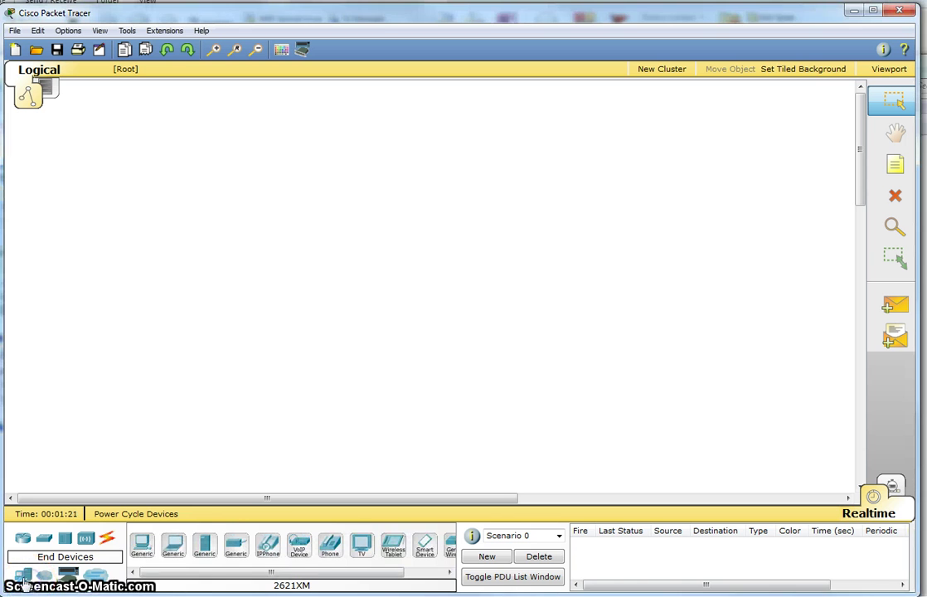
{"action": "left_click", "coordinate": [141, 545]}
{"action": "left_click", "coordinate": [95, 209]}
{"action": "left_click", "coordinate": [141, 545]}
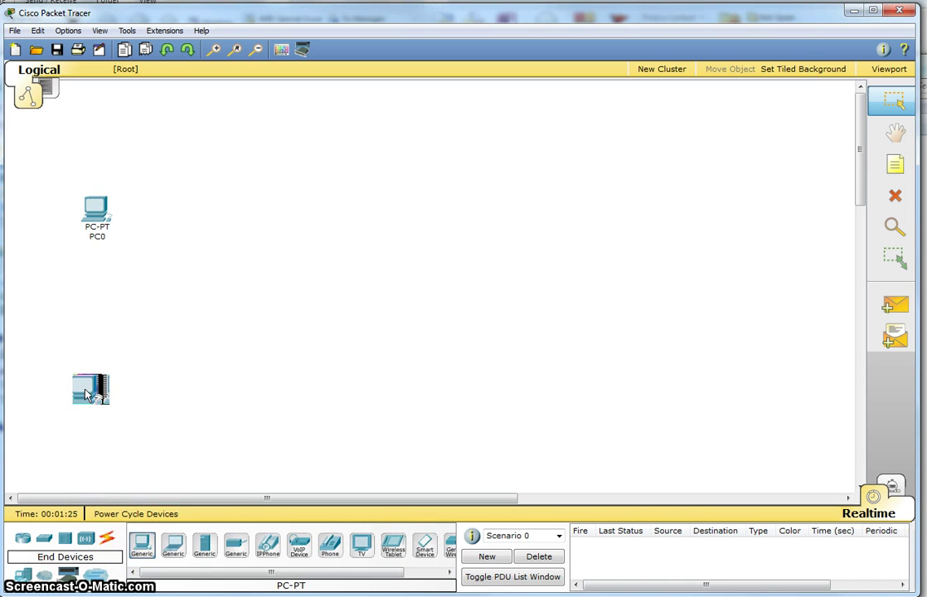
{"action": "left_click", "coordinate": [85, 394]}
{"action": "left_click", "coordinate": [141, 545]}
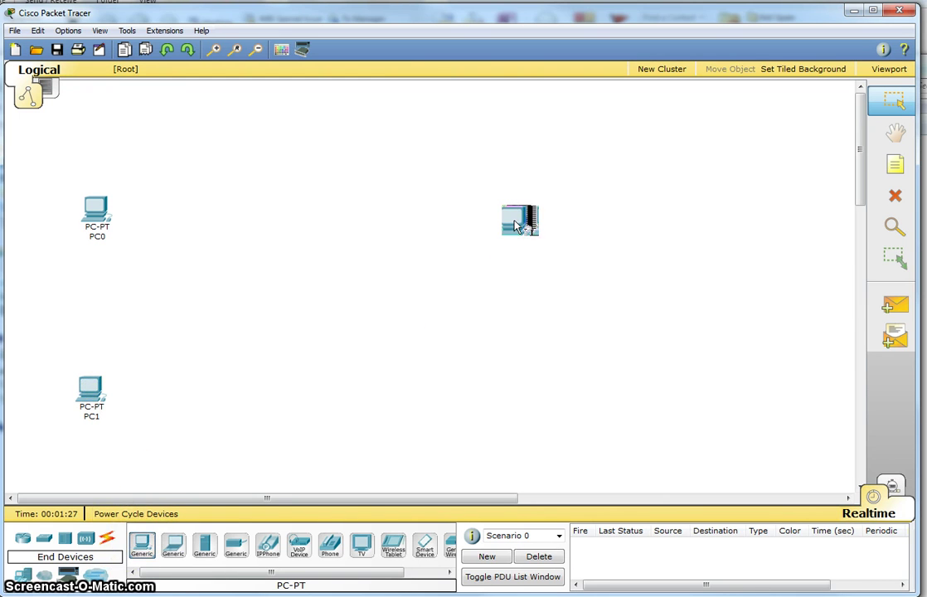
{"action": "left_click", "coordinate": [515, 199]}
{"action": "left_click", "coordinate": [141, 545]}
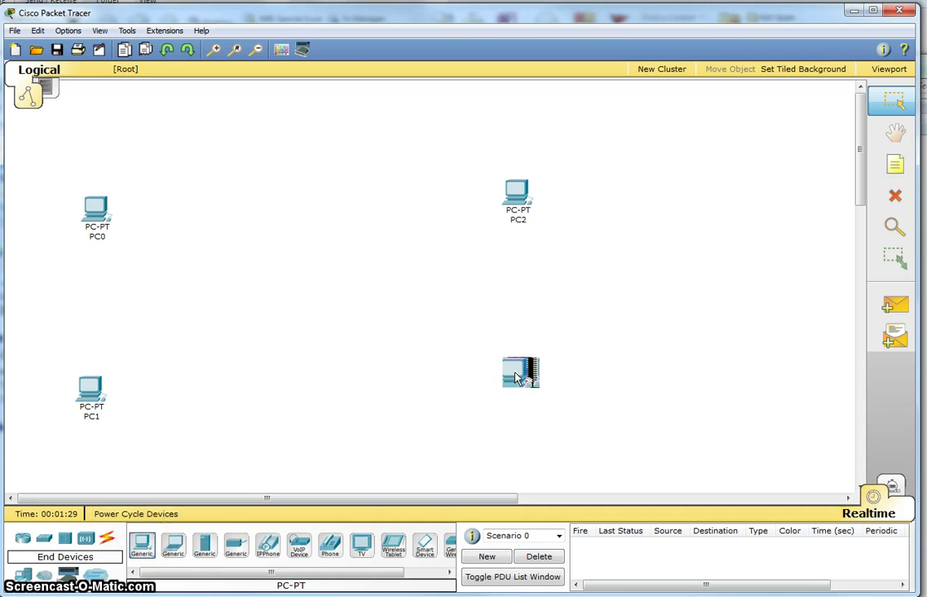
{"action": "left_click", "coordinate": [523, 368]}
Put a 2960 switch in the centre and shift PC0 and PC1 toward it
{"action": "left_click", "coordinate": [43, 539]}
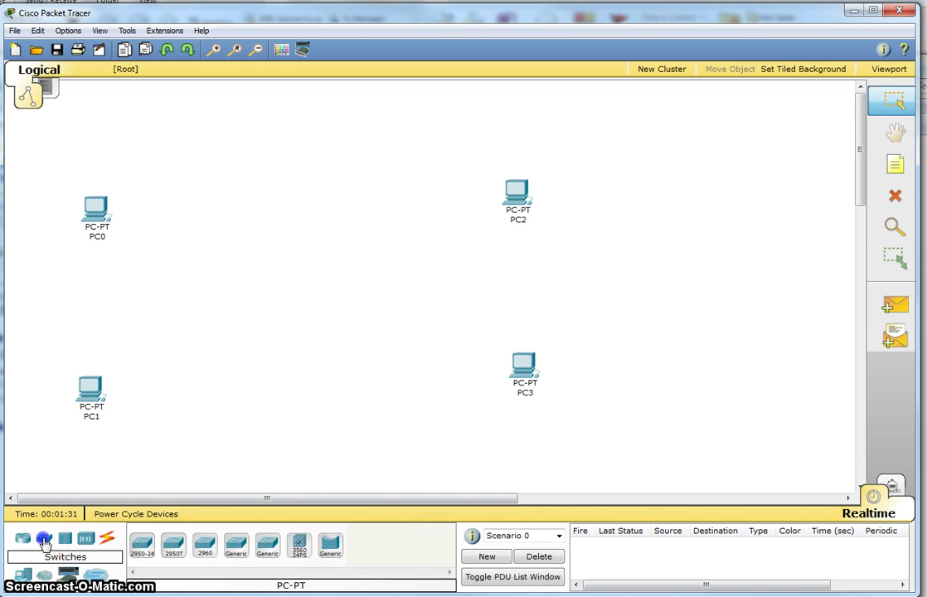
{"action": "left_click", "coordinate": [205, 545]}
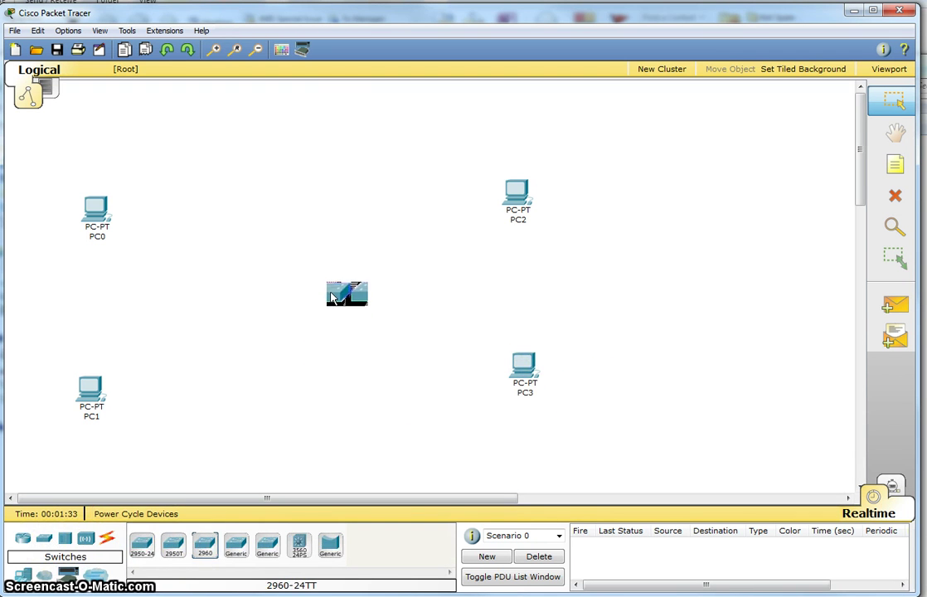
{"action": "left_click", "coordinate": [330, 298]}
{"action": "left_click_drag", "start_coordinate": [88, 387], "coordinate": [121, 396]}
{"action": "left_click_drag", "start_coordinate": [97, 208], "coordinate": [165, 194]}
{"action": "left_click_drag", "start_coordinate": [121, 405], "coordinate": [155, 408]}
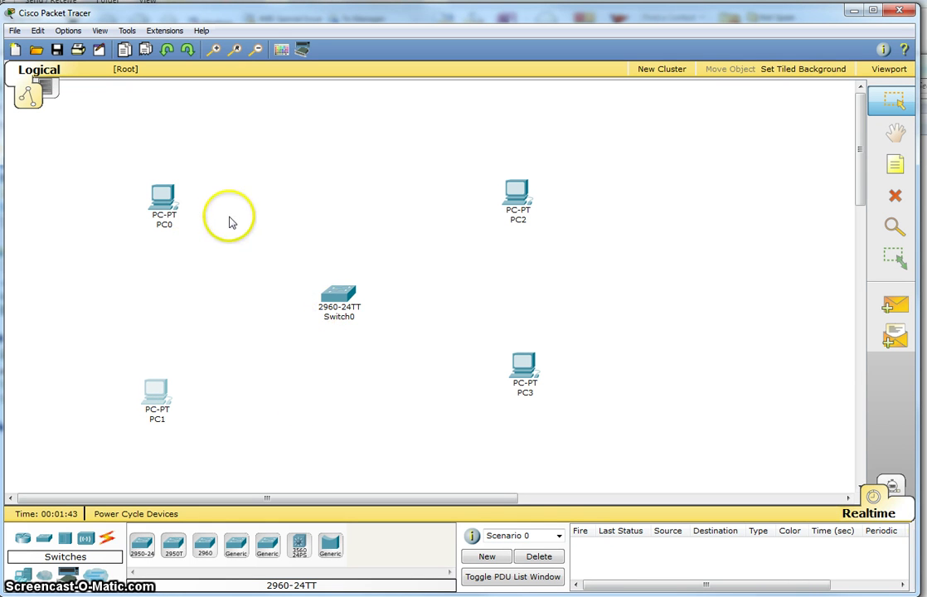
Change PC0's display name to 192.168.2.100 in its Config settings
{"action": "left_click", "coordinate": [161, 197]}
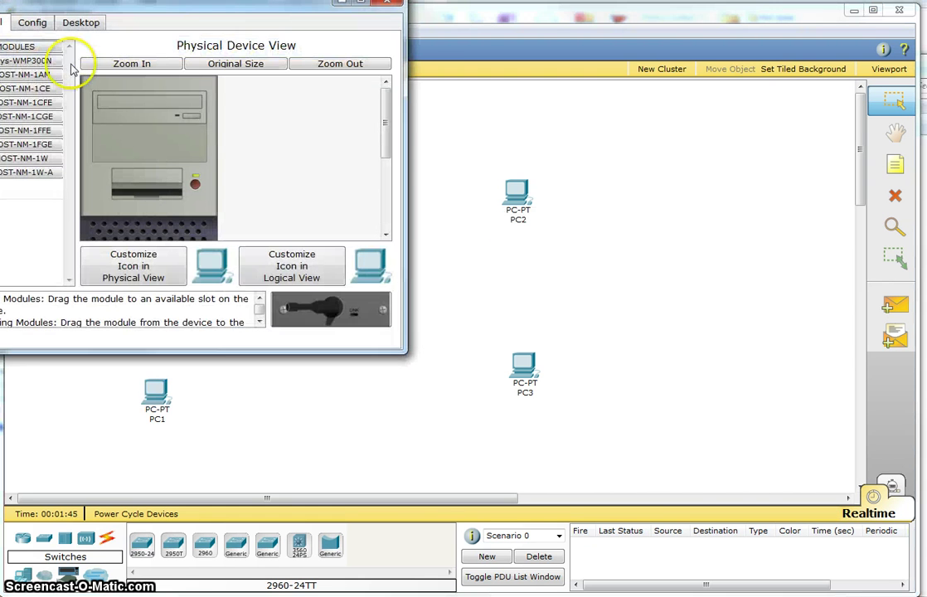
{"action": "left_click_drag", "start_coordinate": [224, 9], "coordinate": [335, 29]}
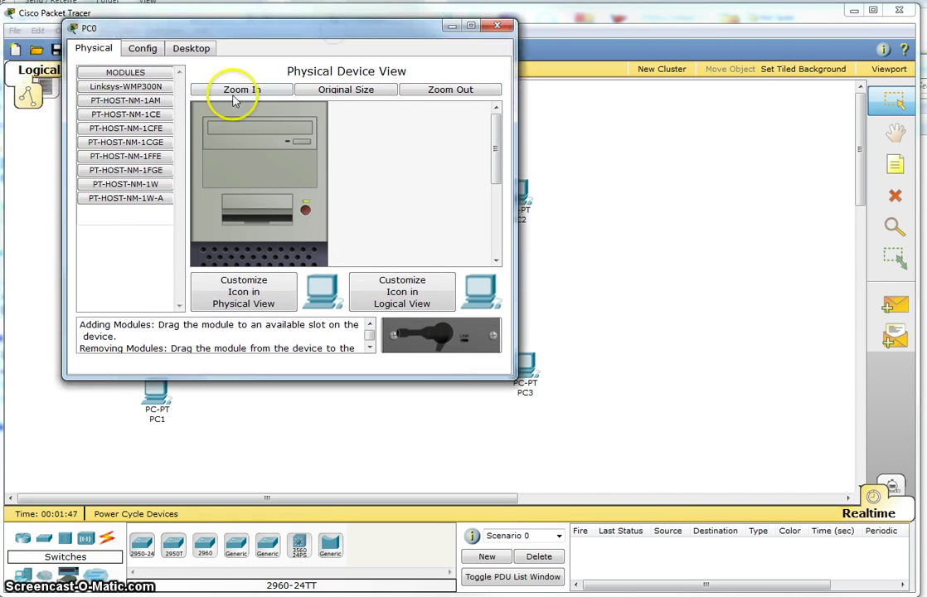
{"action": "left_click", "coordinate": [143, 50]}
{"action": "left_click_drag", "start_coordinate": [254, 94], "coordinate": [271, 94]}
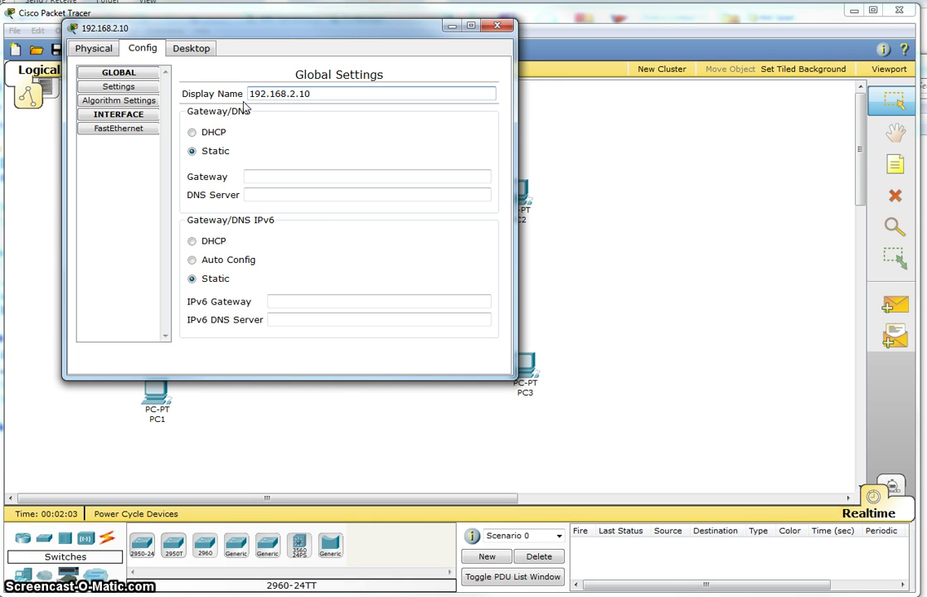
Give the PC static IP 192.168.2.100 with mask 255.255.255.0, then close its windows
{"action": "left_click", "coordinate": [191, 48]}
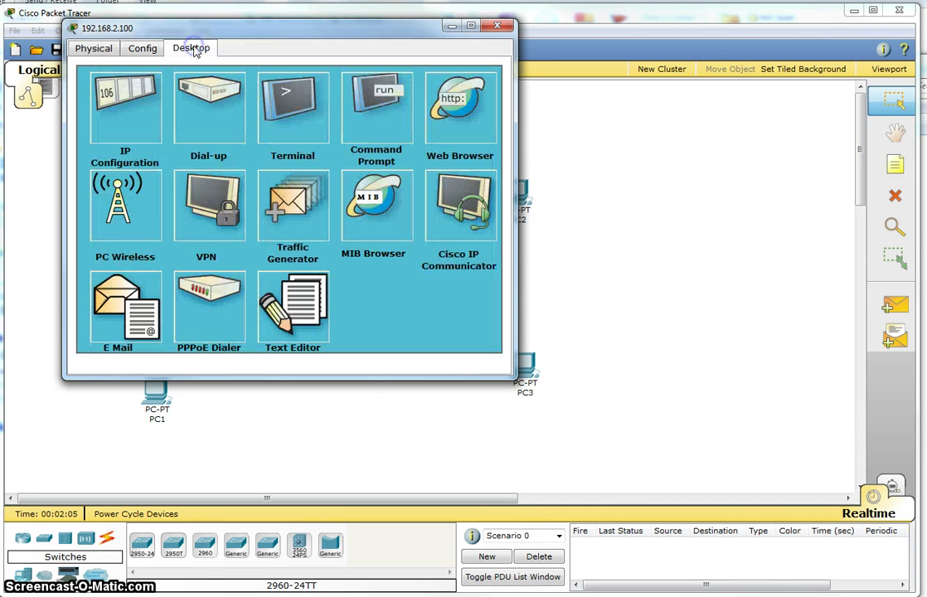
{"action": "left_click", "coordinate": [128, 118]}
{"action": "left_click", "coordinate": [227, 184]}
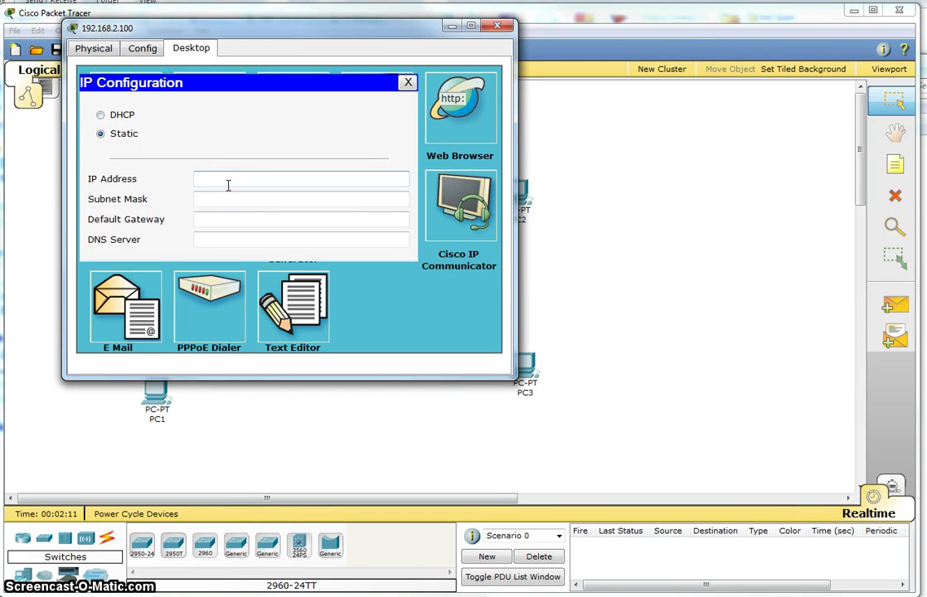
{"action": "type", "text": "192.168.2.100"}
{"action": "key", "text": "Tab"}
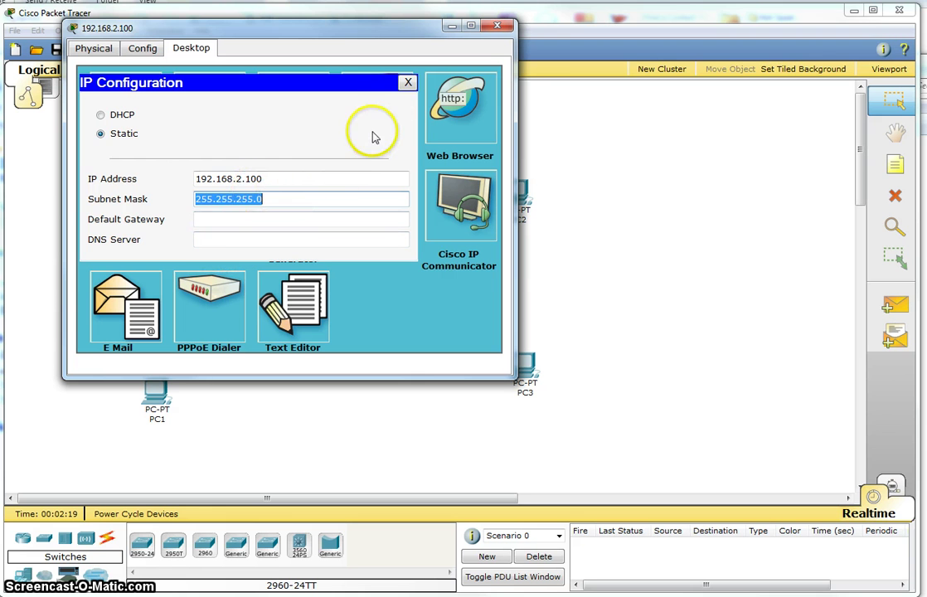
{"action": "left_click", "coordinate": [408, 82]}
{"action": "left_click", "coordinate": [497, 26]}
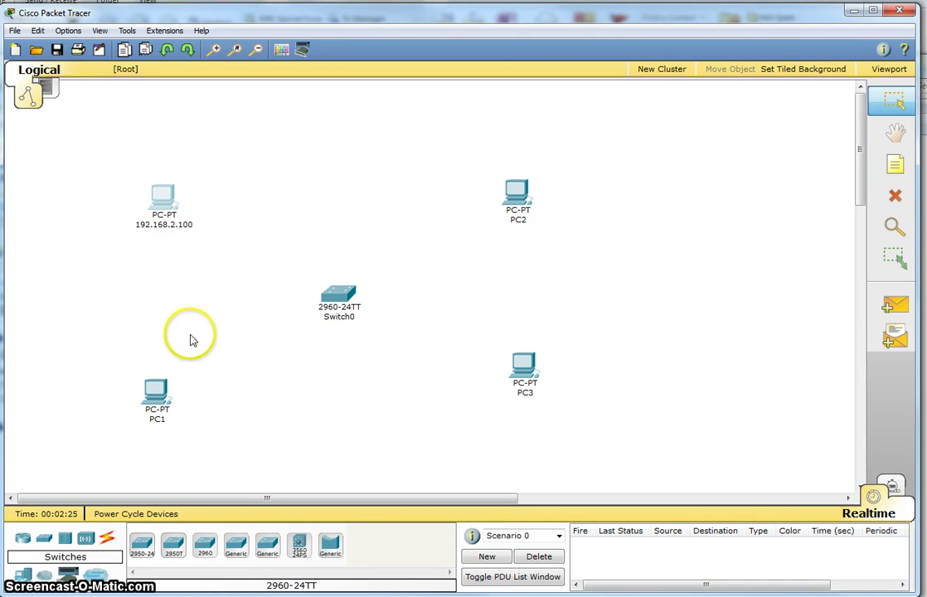
{"action": "mouse_move", "coordinate": [168, 392]}
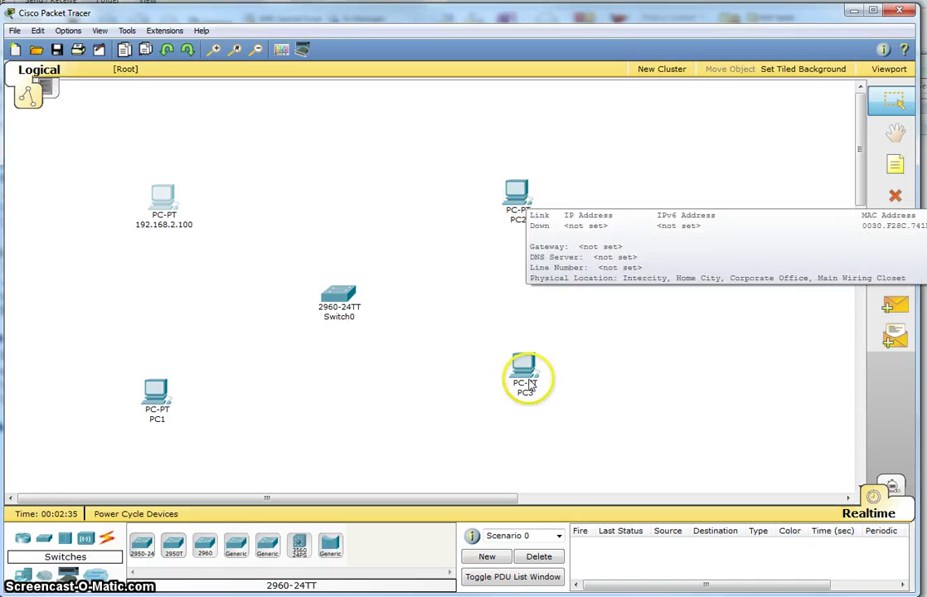
{"action": "mouse_move", "coordinate": [524, 388]}
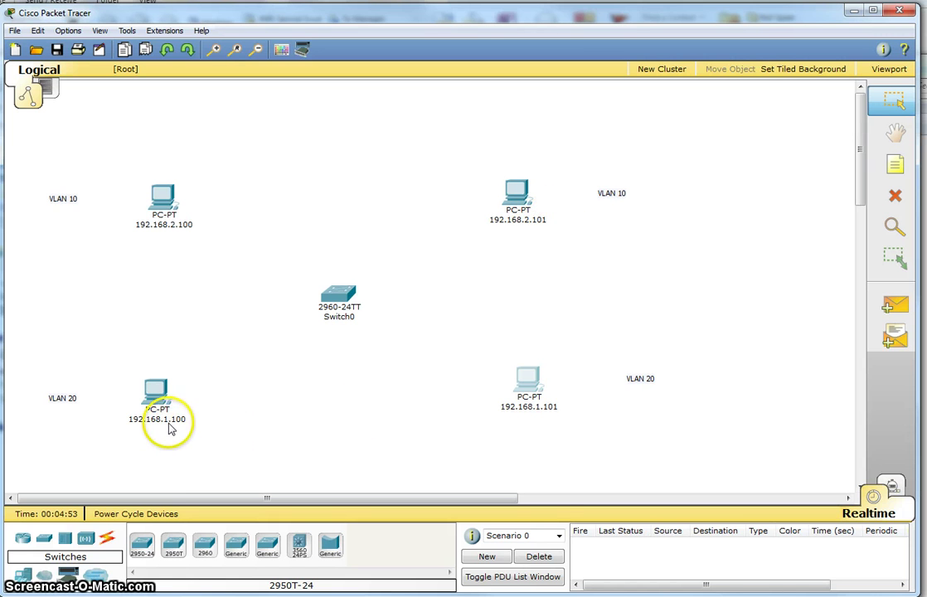
Configure the remaining PCs, leaving the right-hand ones at 192.168.2.101/24 and 192.168.1.101/24
{"action": "mouse_move", "coordinate": [553, 414]}
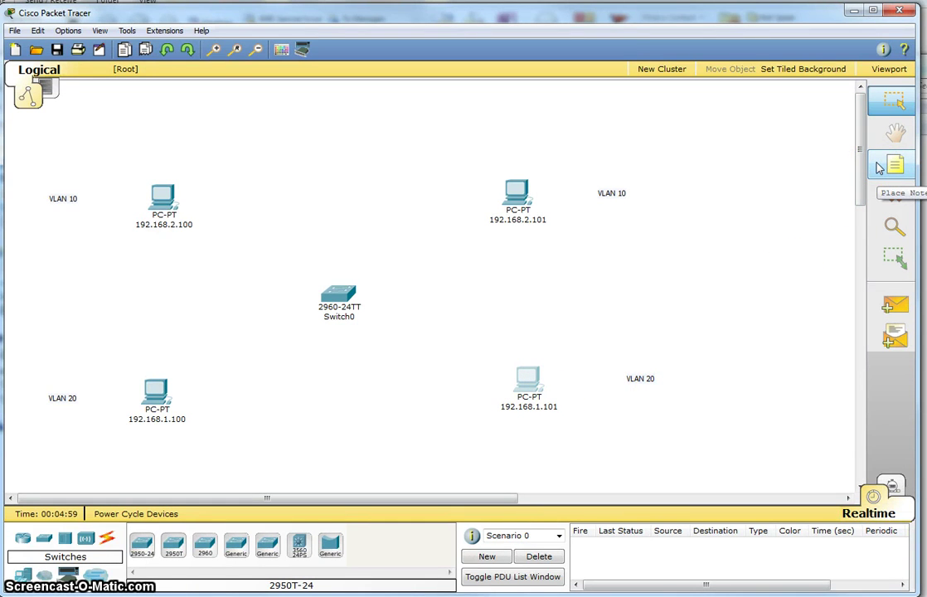
{"action": "left_click", "coordinate": [652, 379]}
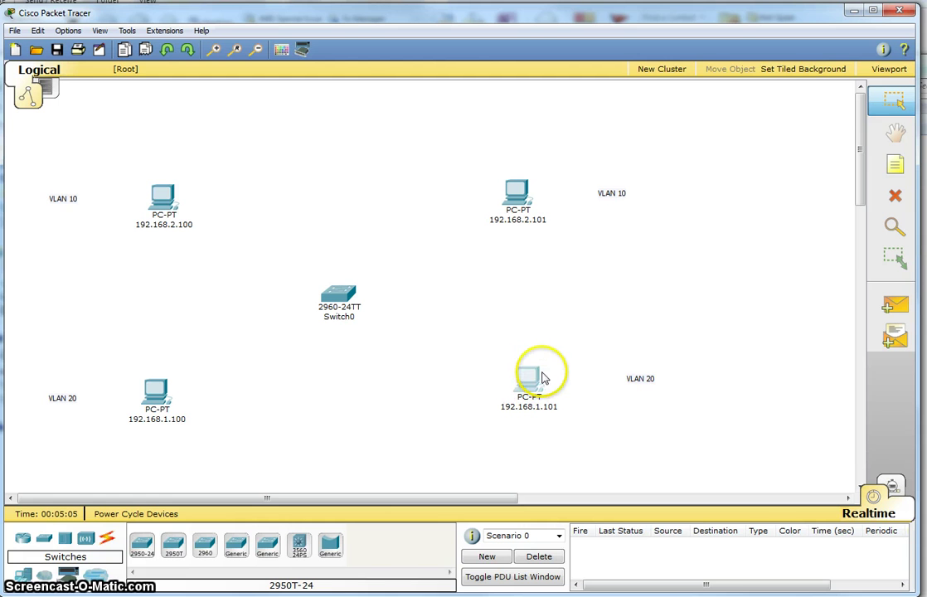
{"action": "mouse_move", "coordinate": [535, 381]}
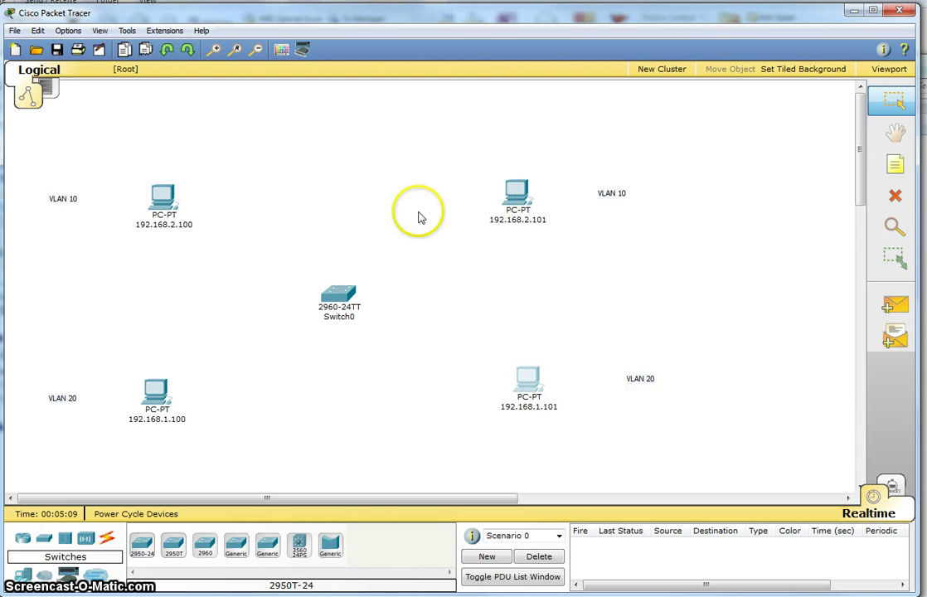
{"action": "mouse_move", "coordinate": [170, 228]}
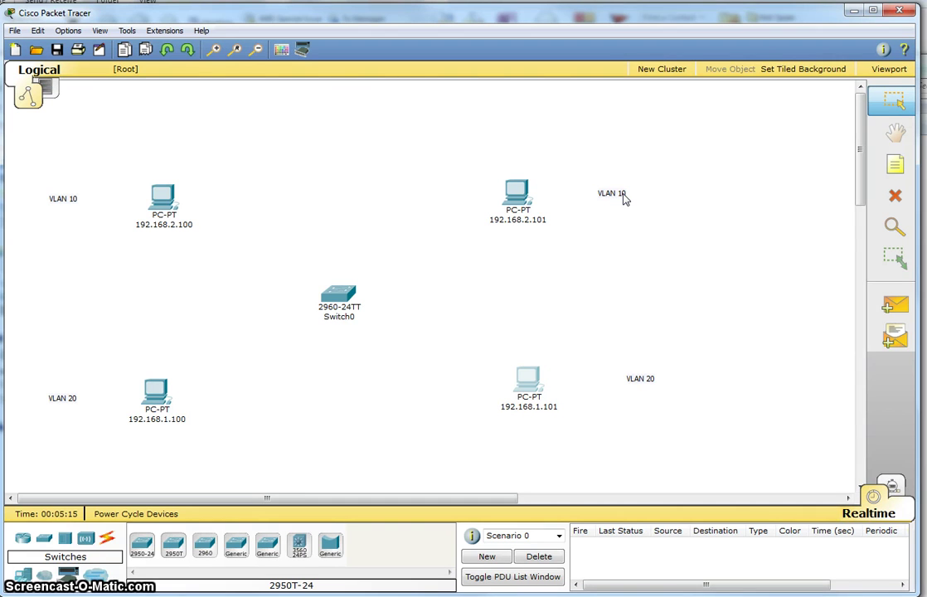
{"action": "left_click", "coordinate": [561, 214]}
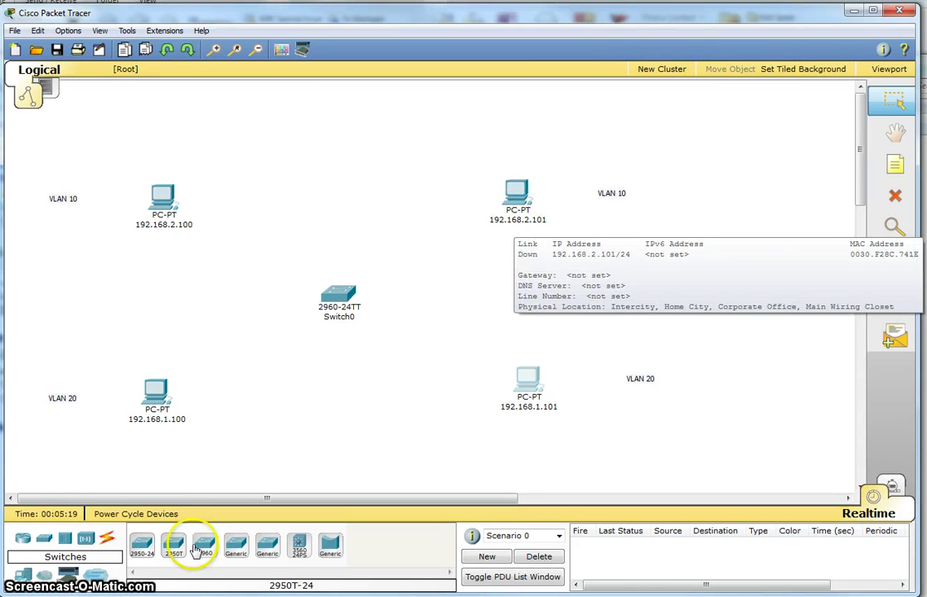
Cable PC 192.168.2.100 to Switch0 FastEthernet0/3 with a copper straight-through cable
{"action": "left_click", "coordinate": [106, 540]}
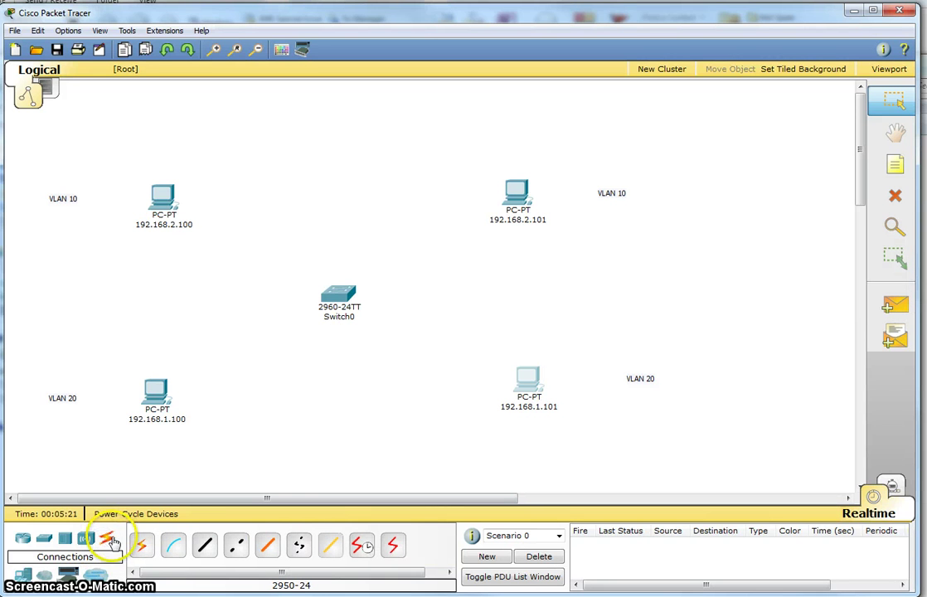
{"action": "left_click", "coordinate": [143, 548]}
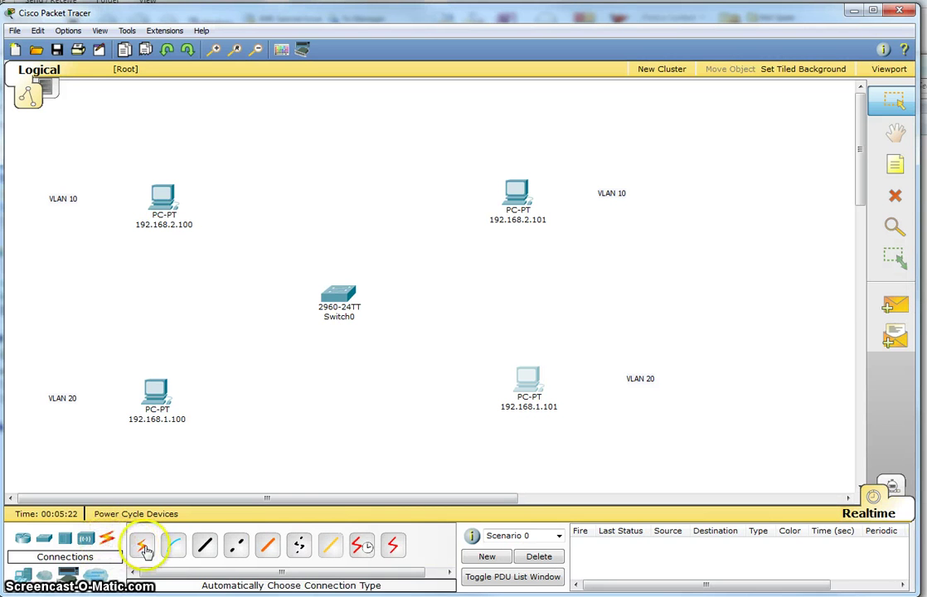
{"action": "left_click", "coordinate": [204, 547]}
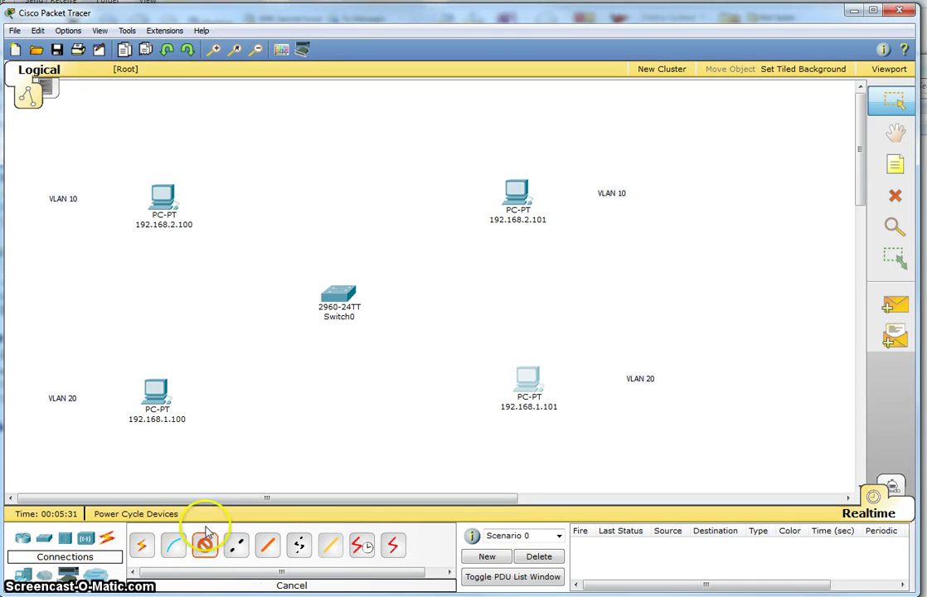
{"action": "left_click", "coordinate": [331, 298]}
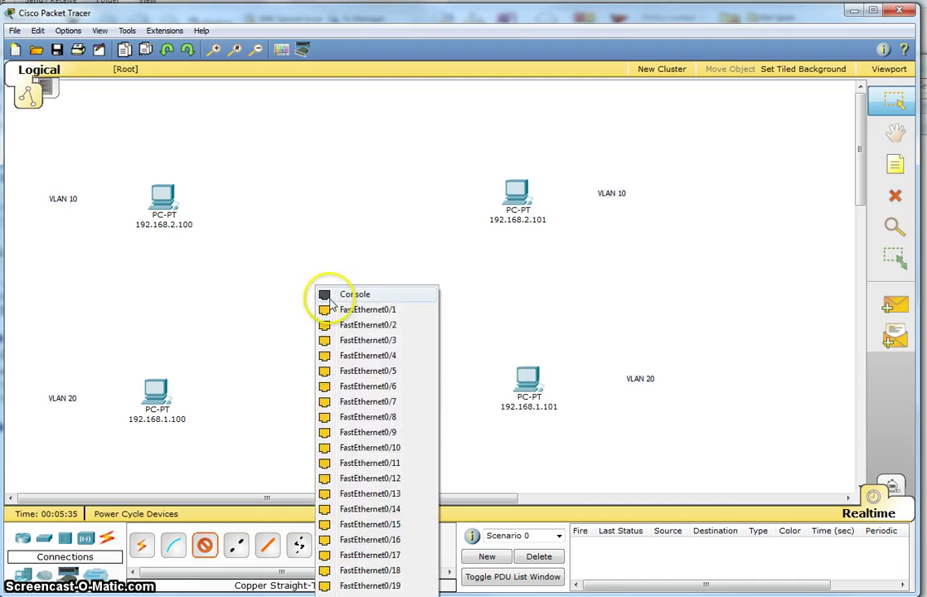
{"action": "left_click", "coordinate": [377, 342]}
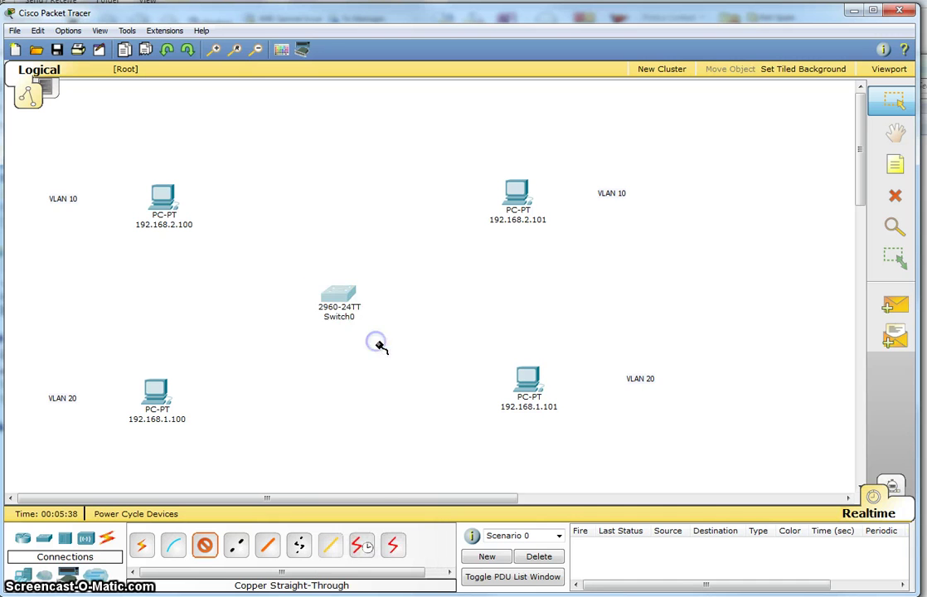
{"action": "left_click", "coordinate": [158, 204]}
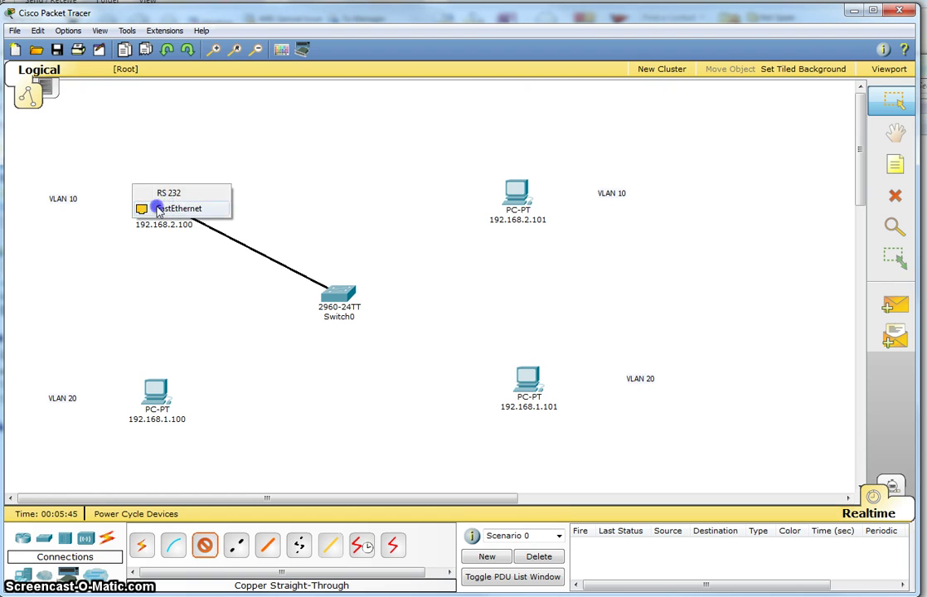
{"action": "left_click", "coordinate": [159, 210]}
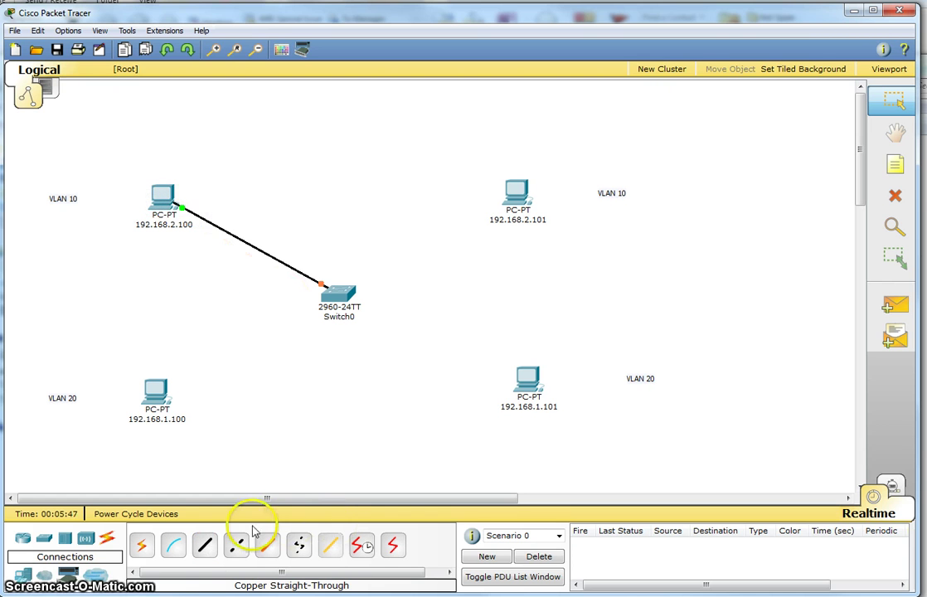
Cable PC 192.168.2.101 to Switch0 FastEthernet0/4 with a copper straight-through cable
{"action": "left_click", "coordinate": [207, 557]}
{"action": "left_click", "coordinate": [337, 292]}
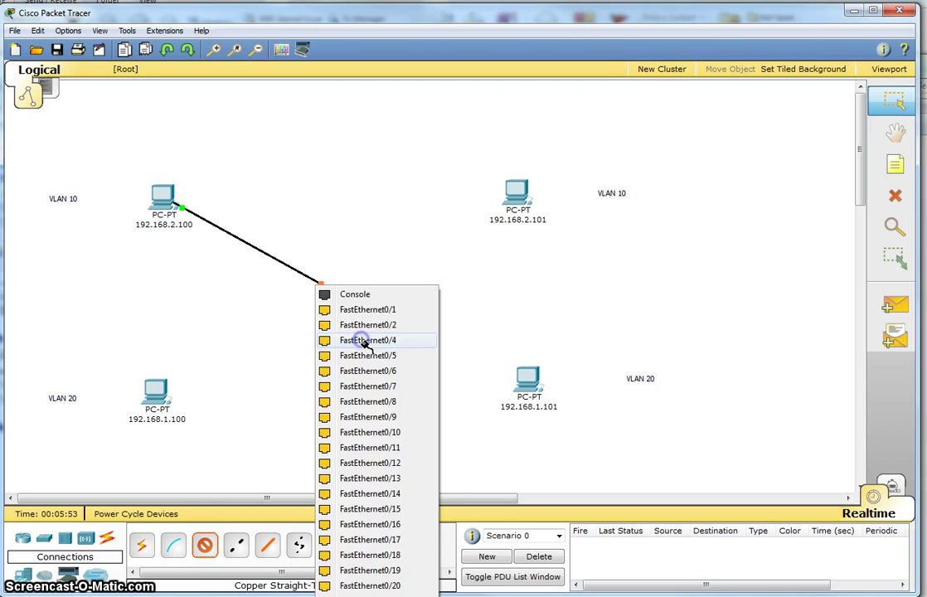
{"action": "left_click", "coordinate": [362, 342]}
{"action": "left_click", "coordinate": [522, 194]}
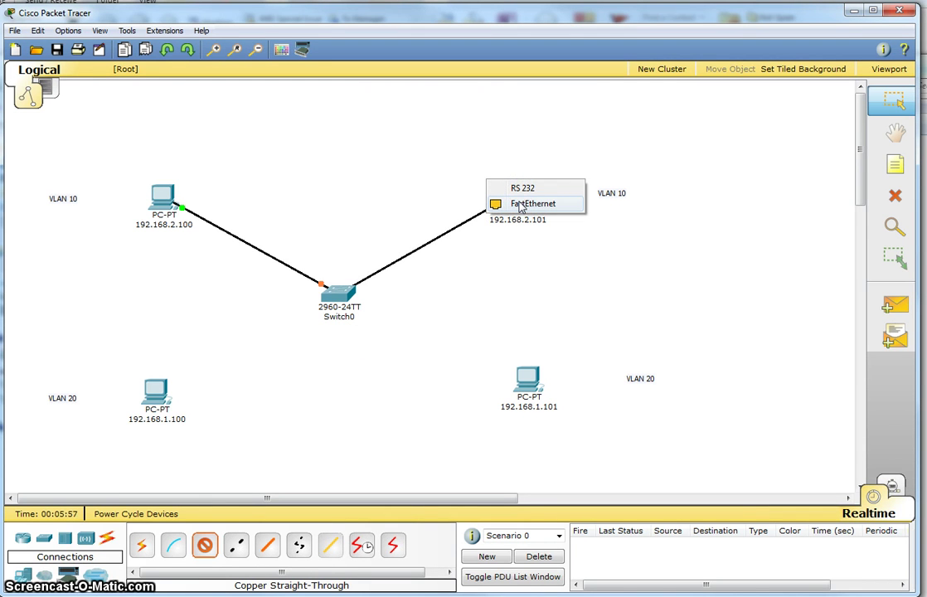
{"action": "left_click", "coordinate": [521, 205]}
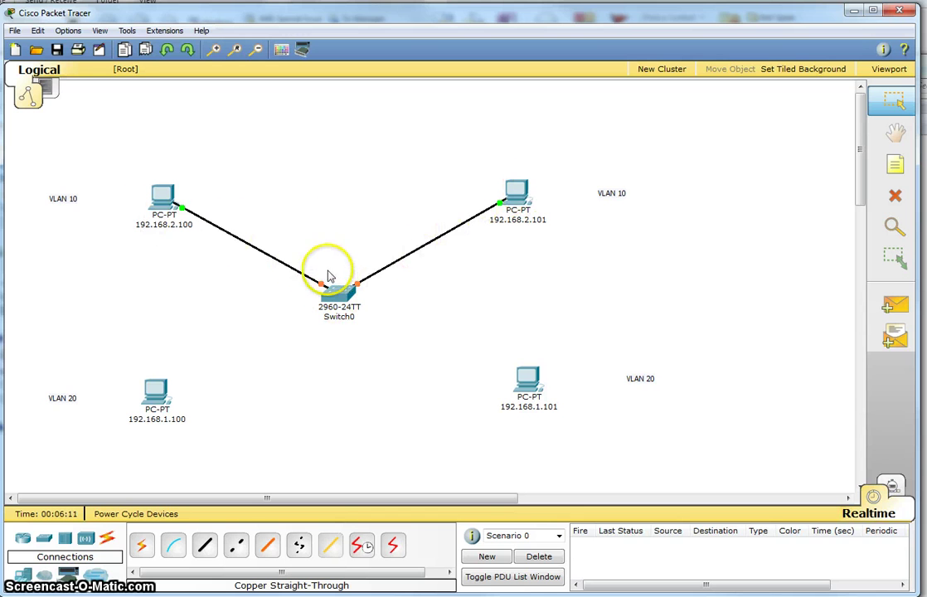
Cable PC 192.168.1.100's FastEthernet port to a free Switch0 port with a straight-through cable
{"action": "left_click", "coordinate": [205, 544]}
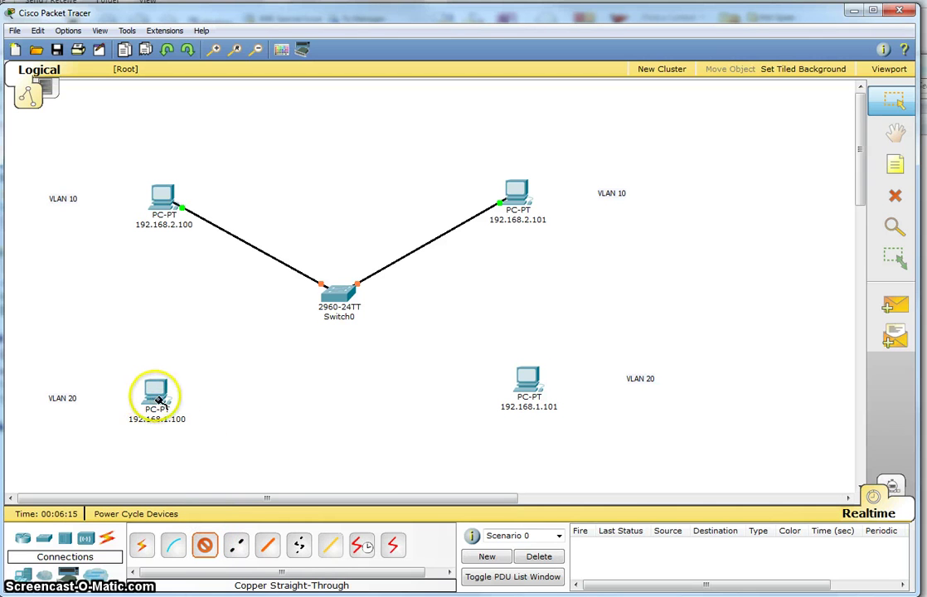
{"action": "left_click", "coordinate": [330, 290]}
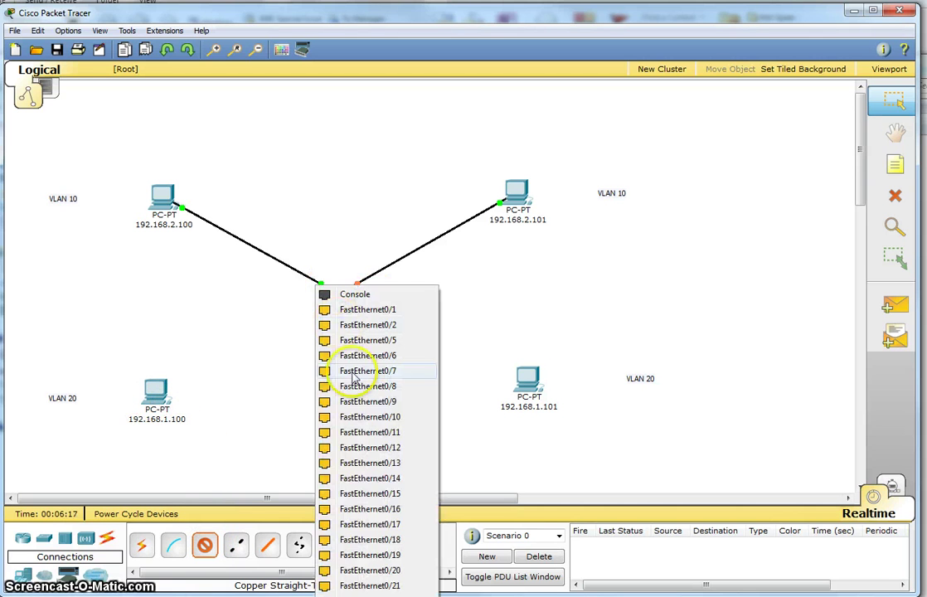
{"action": "left_click", "coordinate": [349, 448]}
{"action": "left_click", "coordinate": [166, 393]}
{"action": "mouse_move", "coordinate": [162, 395]}
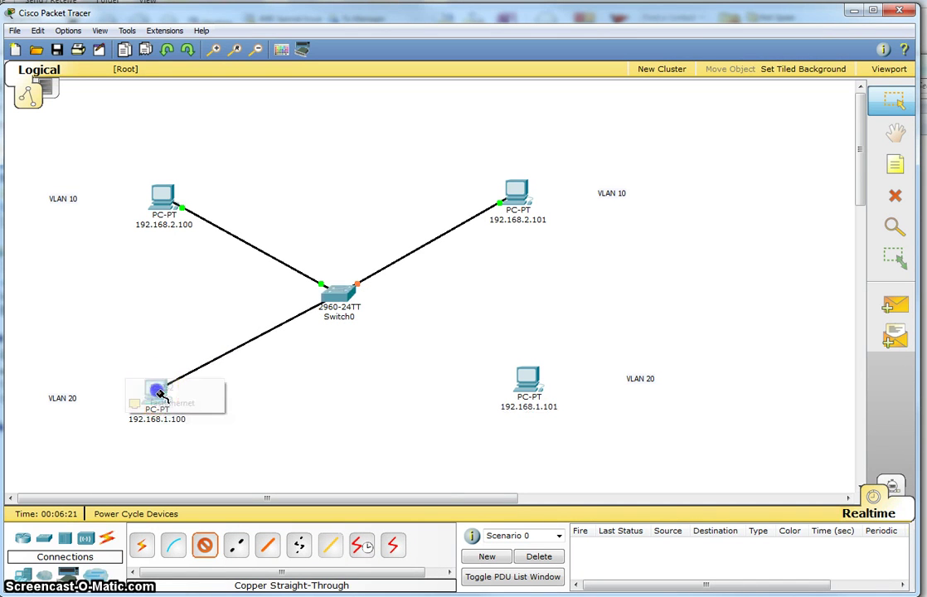
{"action": "left_click", "coordinate": [170, 403]}
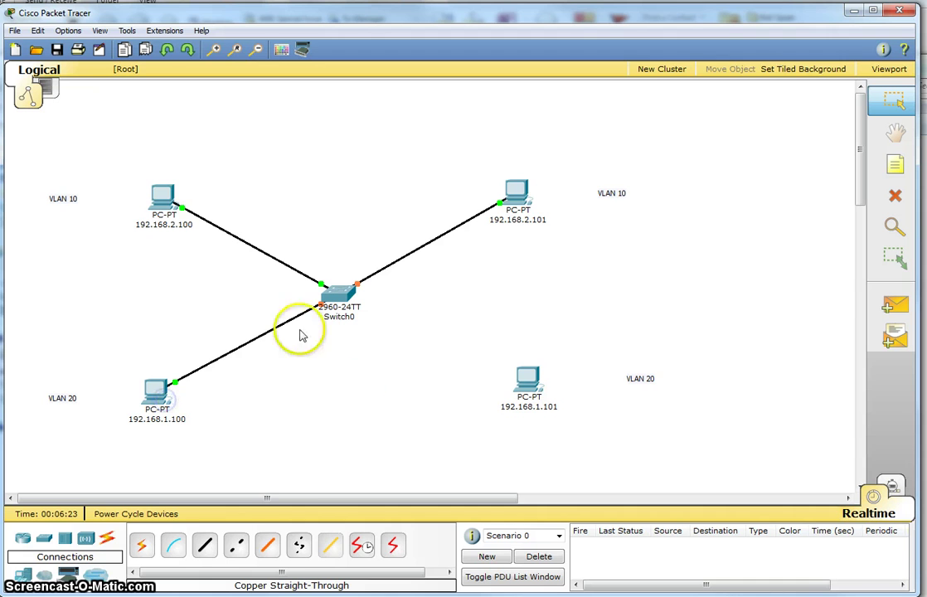
Run a straight-through cable from Switch0 FastEthernet0/14 to PC 192.168.1.101
{"action": "left_click", "coordinate": [205, 545]}
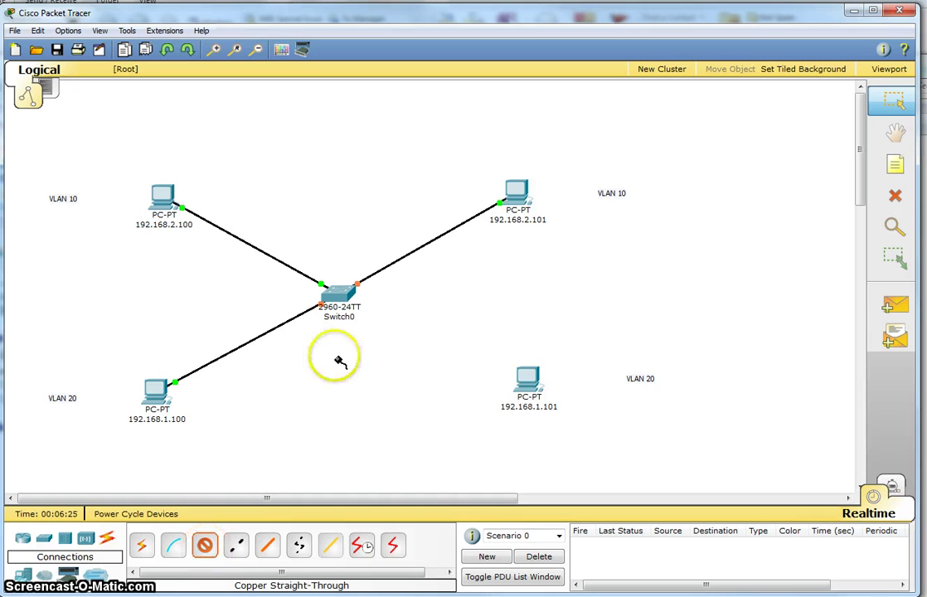
{"action": "left_click", "coordinate": [339, 292]}
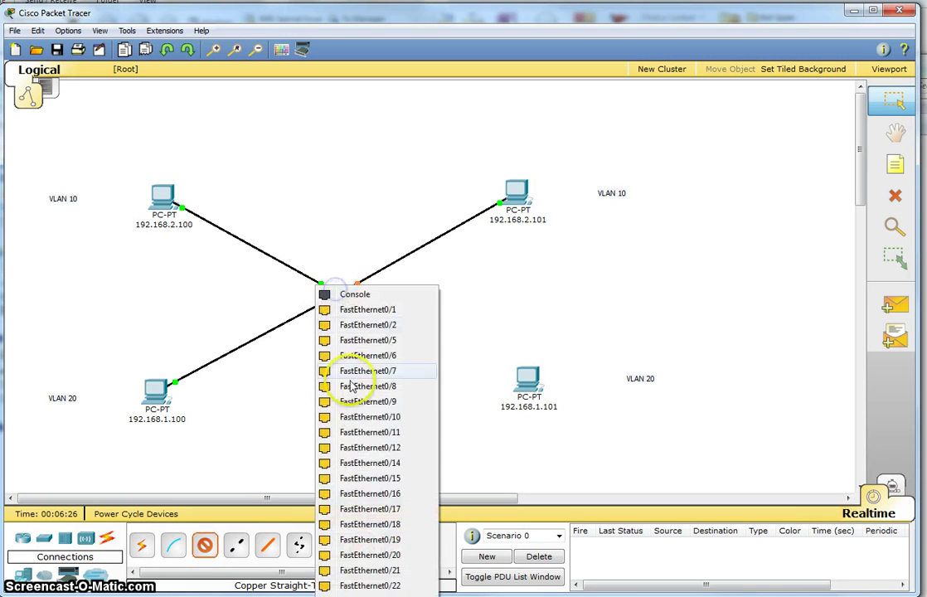
{"action": "left_click", "coordinate": [380, 467]}
{"action": "left_click", "coordinate": [523, 377]}
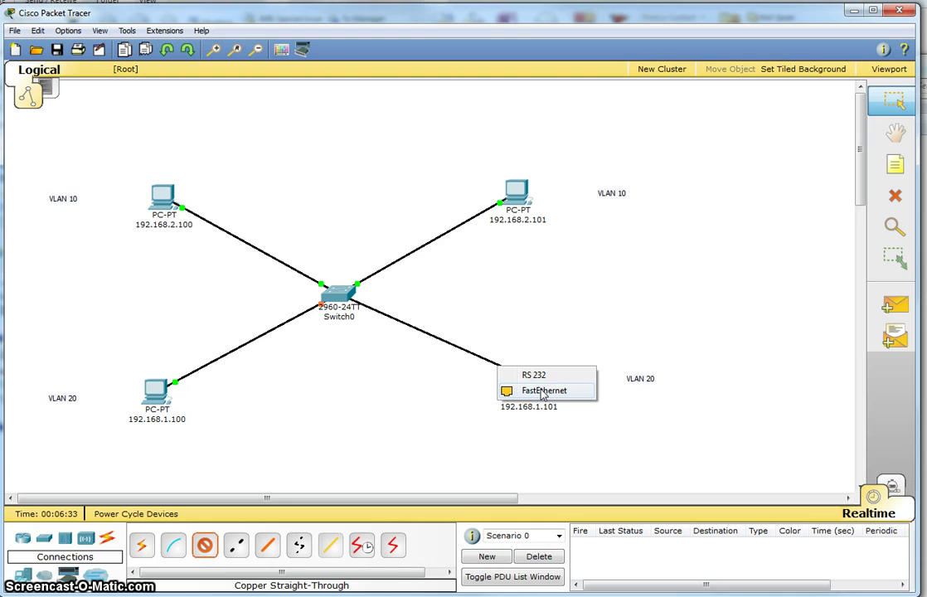
Attach the cable to PC 192.168.1.101's FastEthernet port
{"action": "left_click", "coordinate": [543, 391]}
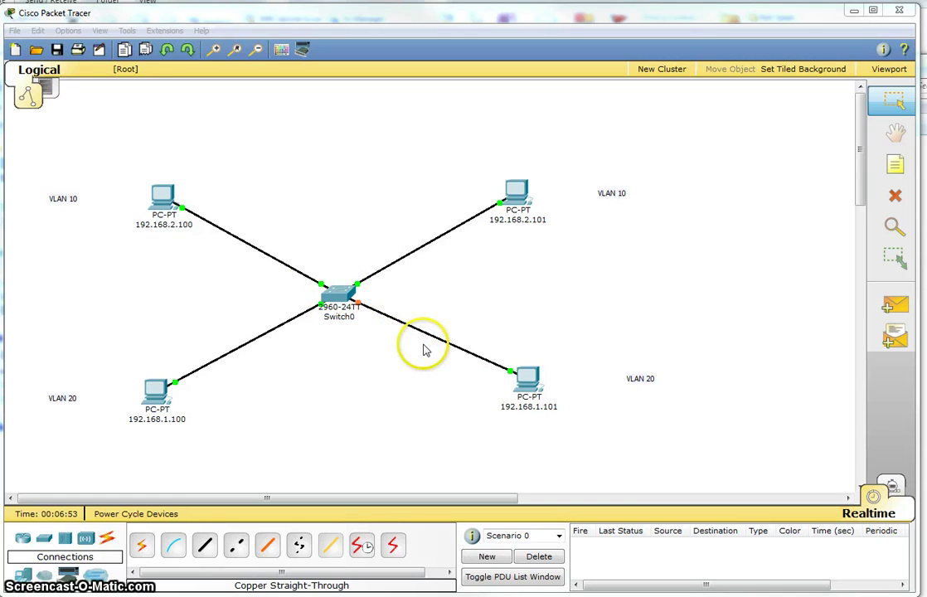
In Switch0's CLI, enter privileged mode with enable and run show vlan brief
{"action": "left_click", "coordinate": [329, 300]}
{"action": "left_click_drag", "start_coordinate": [324, 141], "coordinate": [327, 114]}
{"action": "left_click", "coordinate": [207, 132]}
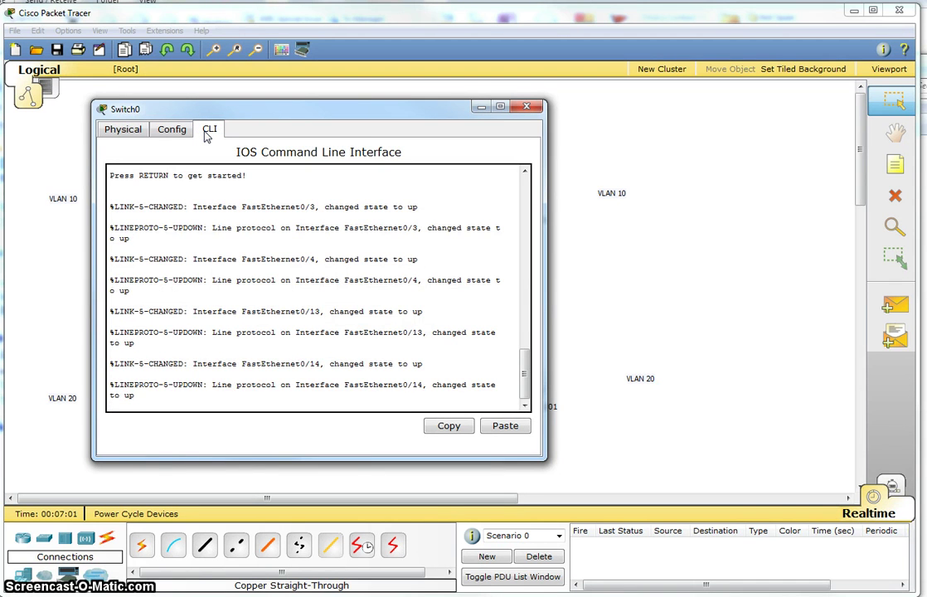
{"action": "key", "text": "Return"}
{"action": "type", "text": "enable"}
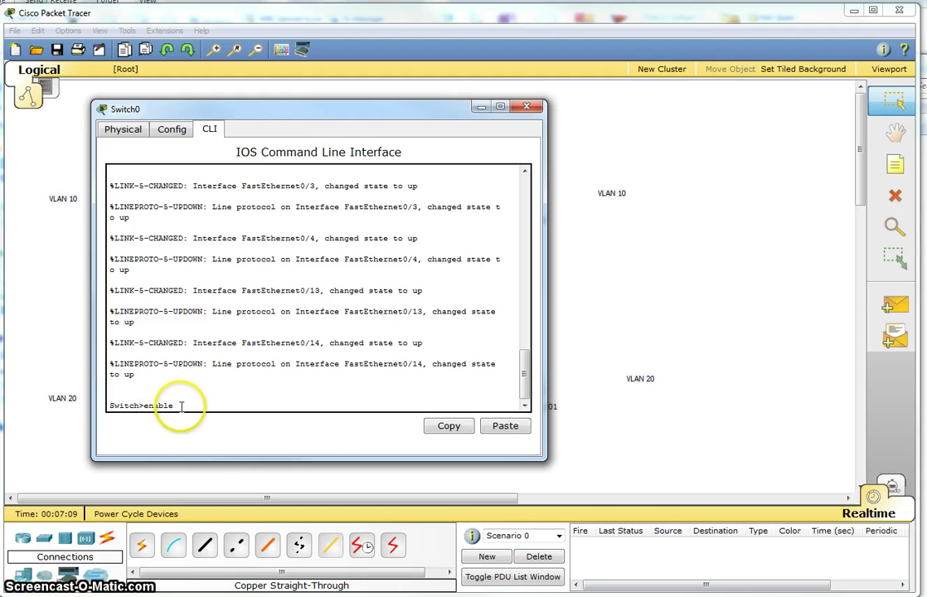
{"action": "key", "text": "Return"}
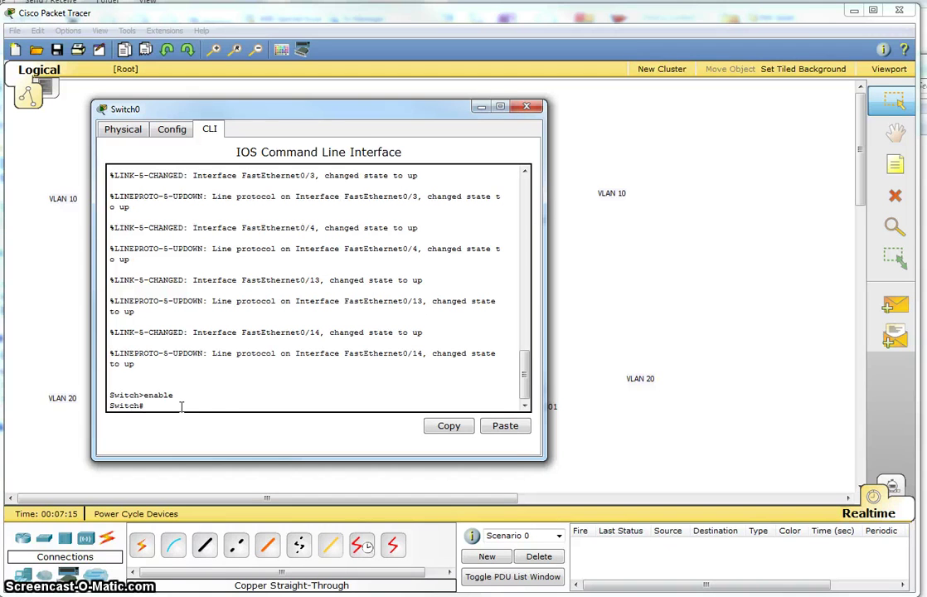
{"action": "type", "text": "show vlan"}
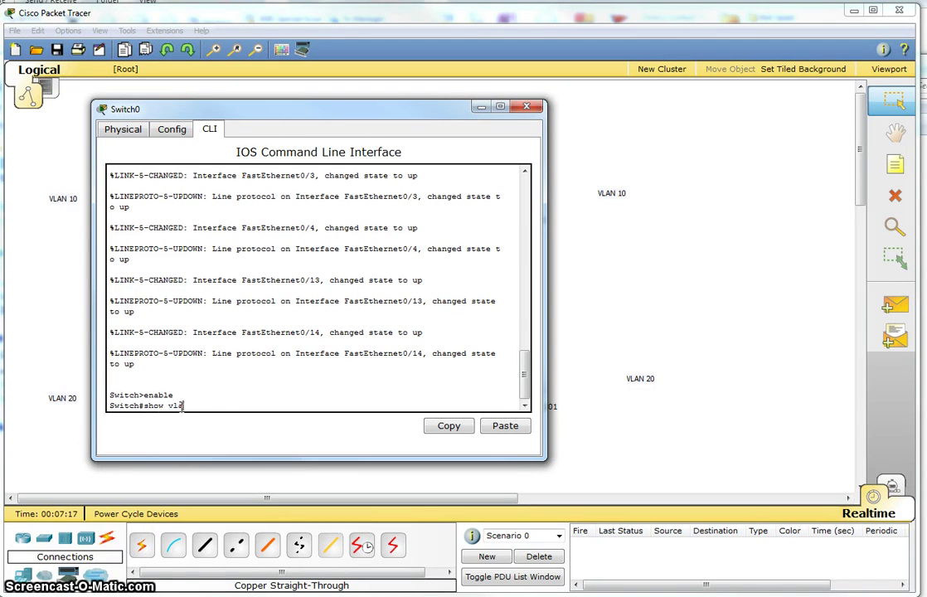
{"action": "type", "text": " brief"}
{"action": "key", "text": "Return"}
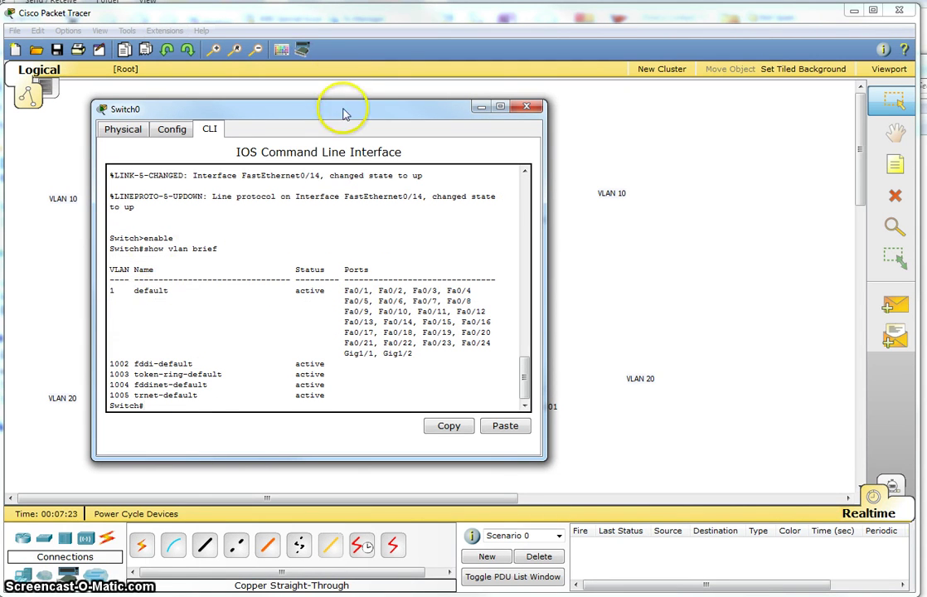
Move the Switch0 CLI window to the right and highlight the default VLAN's port list
{"action": "left_click_drag", "start_coordinate": [346, 113], "coordinate": [716, 121]}
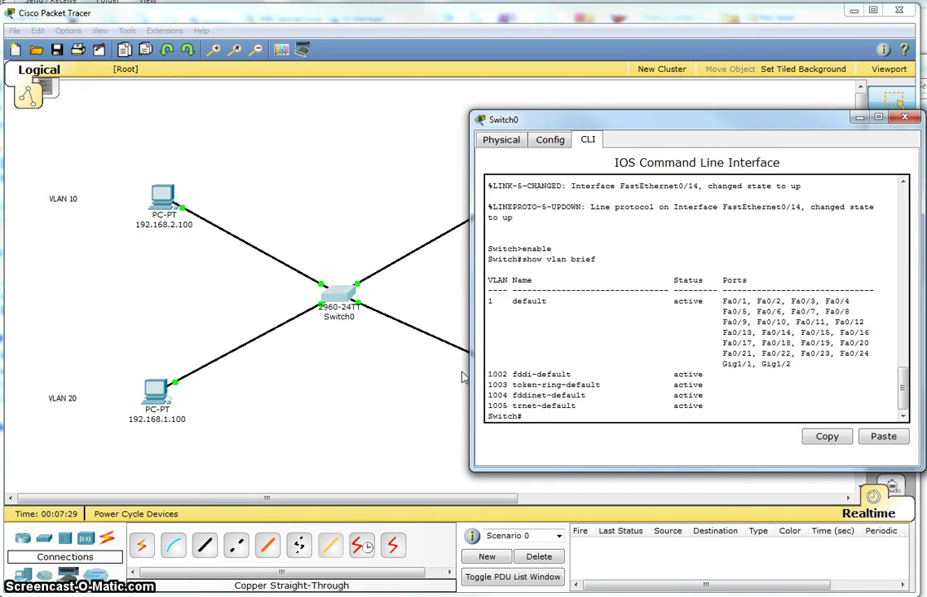
{"action": "left_click", "coordinate": [508, 303]}
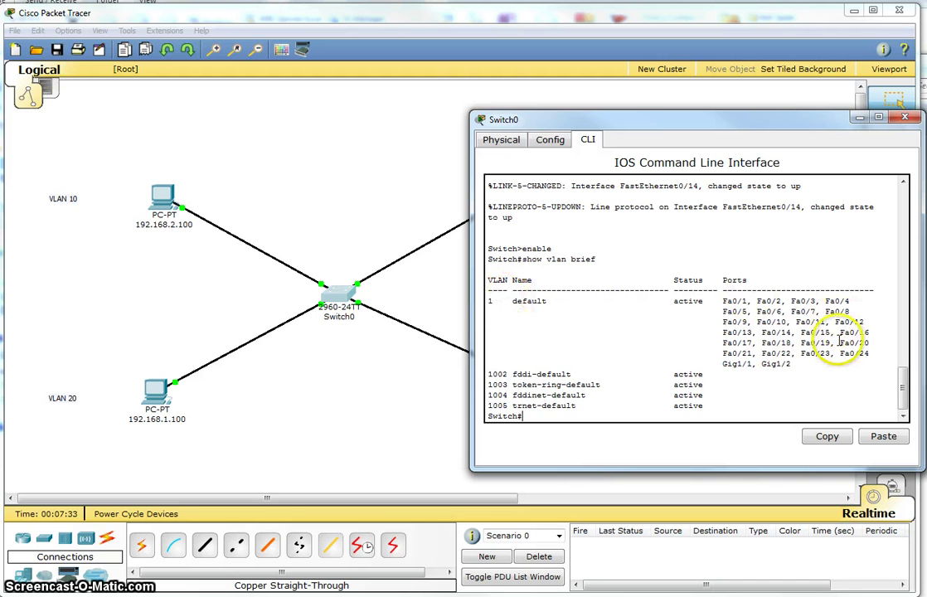
{"action": "left_click_drag", "start_coordinate": [794, 365], "coordinate": [531, 300]}
{"action": "left_click", "coordinate": [529, 300]}
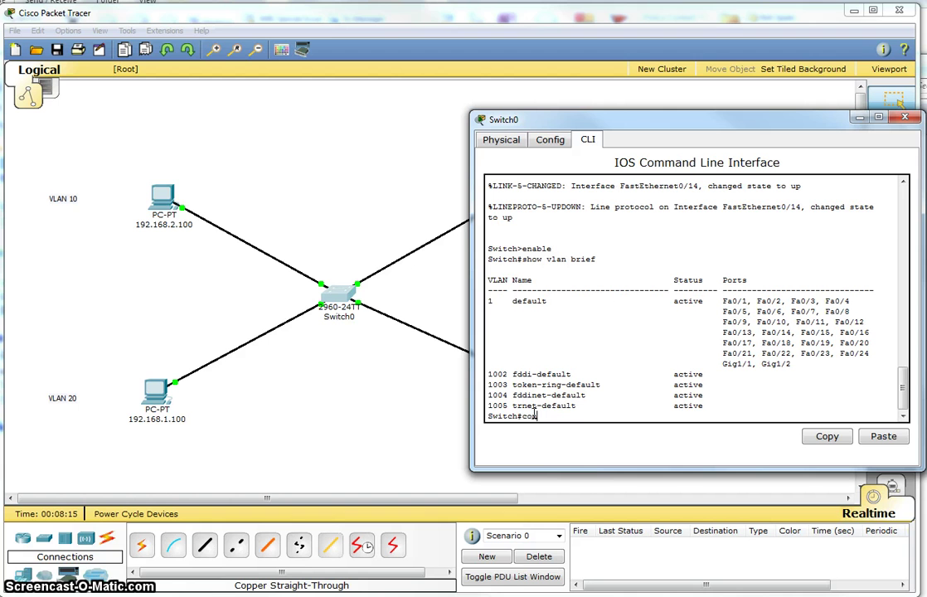
Enter configure terminal and create VLAN 10 named Lab-1
{"action": "type", "text": "e"}
{"action": "left_click", "coordinate": [527, 328]}
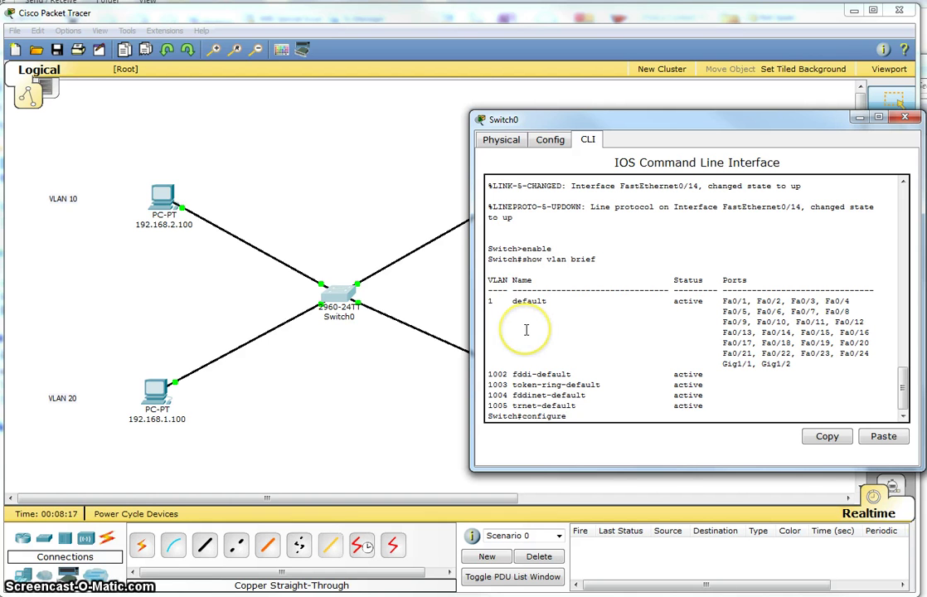
{"action": "type", "text": "termin"}
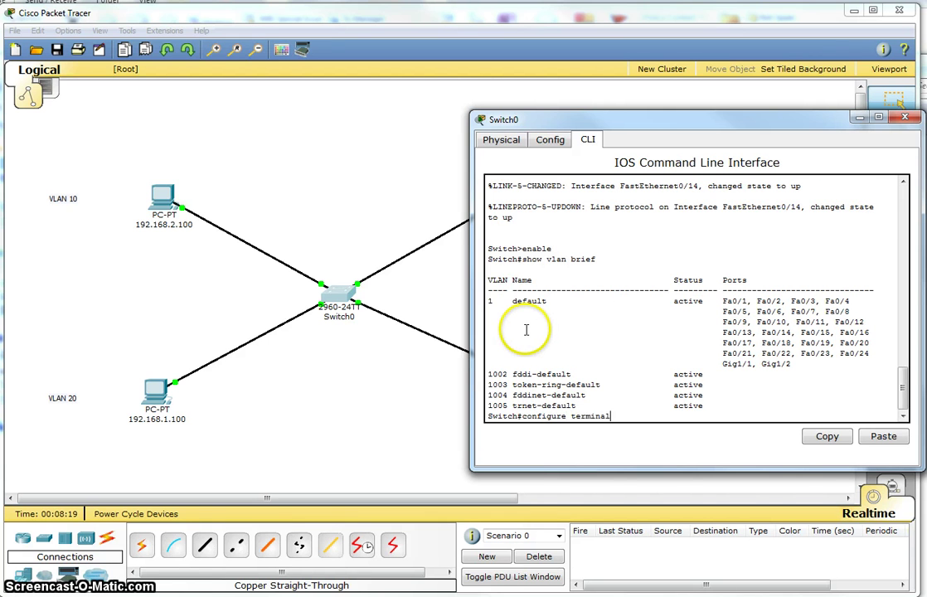
{"action": "type", "text": "al"}
{"action": "key", "text": "Return"}
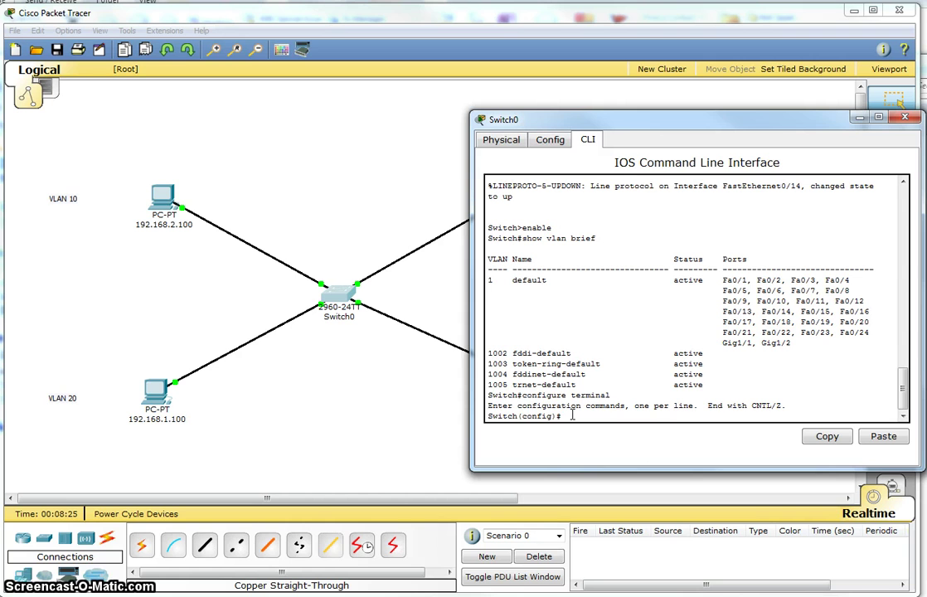
{"action": "type", "text": "vlan 10"}
{"action": "left_click", "coordinate": [614, 259]}
{"action": "key", "text": "Return"}
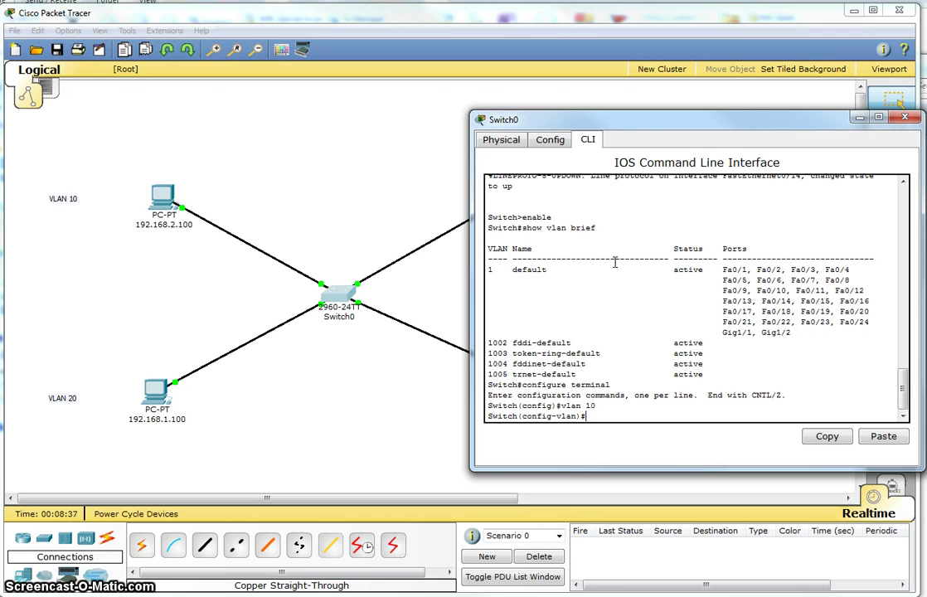
{"action": "type", "text": "name Lab-1"}
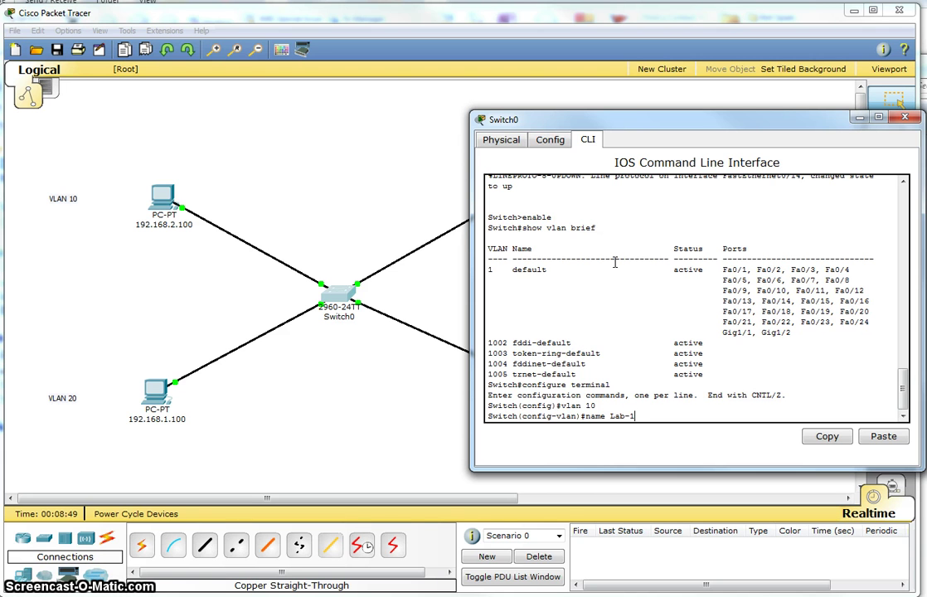
{"action": "key", "text": "Return"}
{"action": "type", "text": "exit"}
{"action": "key", "text": "Return"}
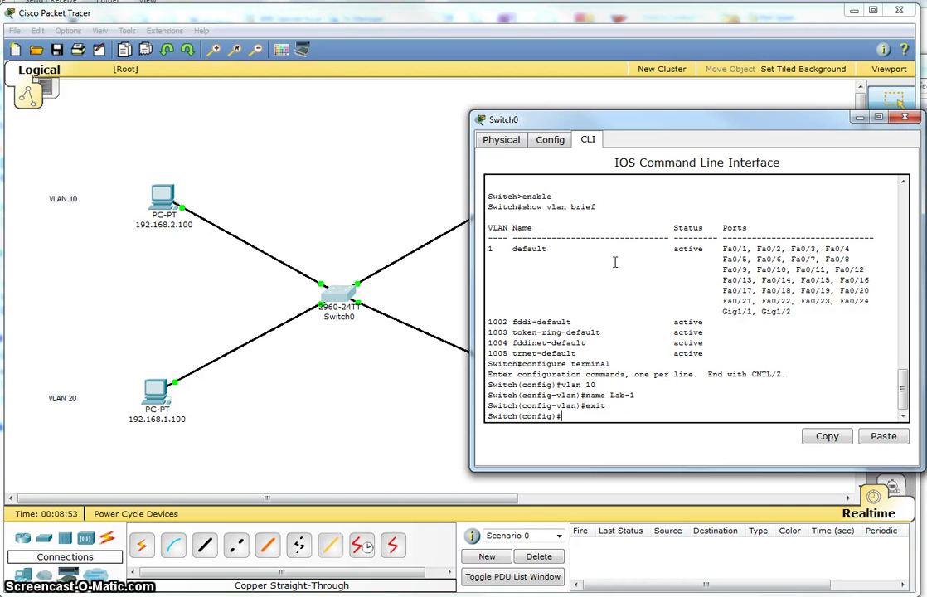
Create VLAN 20 named Lab-2 and exit back to the privileged prompt
{"action": "type", "text": "vlan 20"}
{"action": "key", "text": "Return"}
{"action": "type", "text": "name Lab-2"}
{"action": "key", "text": "Return"}
{"action": "type", "text": "exit"}
{"action": "key", "text": "Return"}
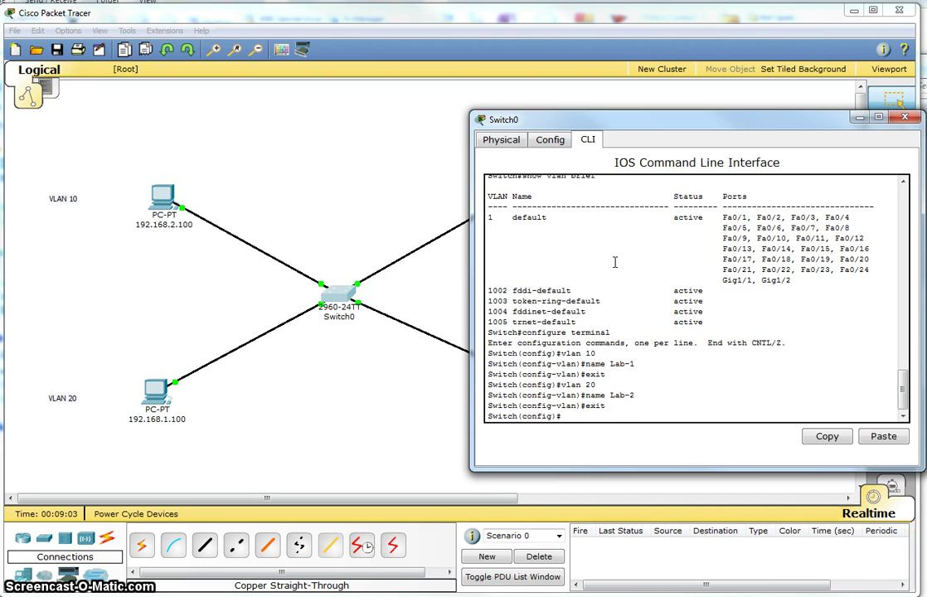
{"action": "type", "text": "exit"}
{"action": "key", "text": "Return"}
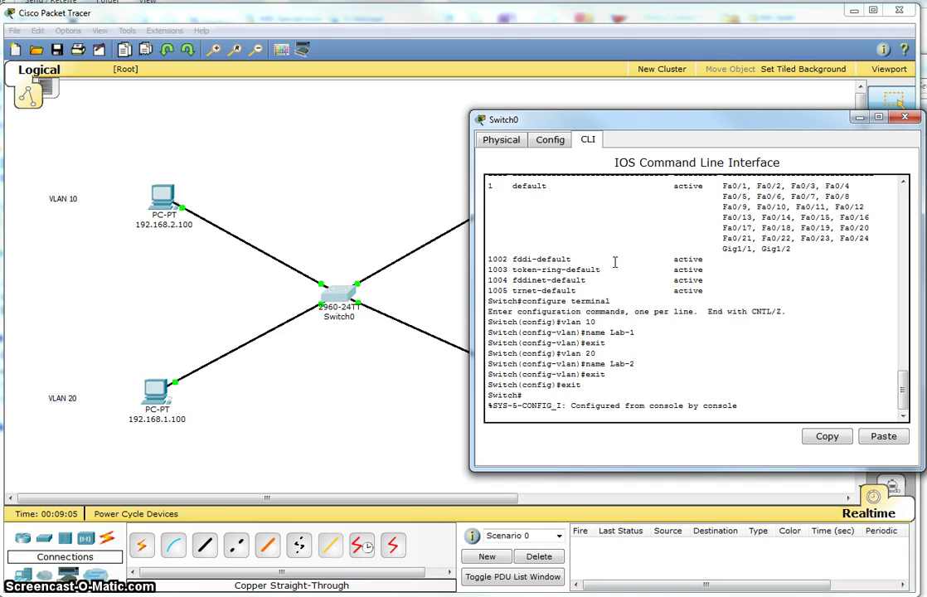
{"action": "key", "text": "Return"}
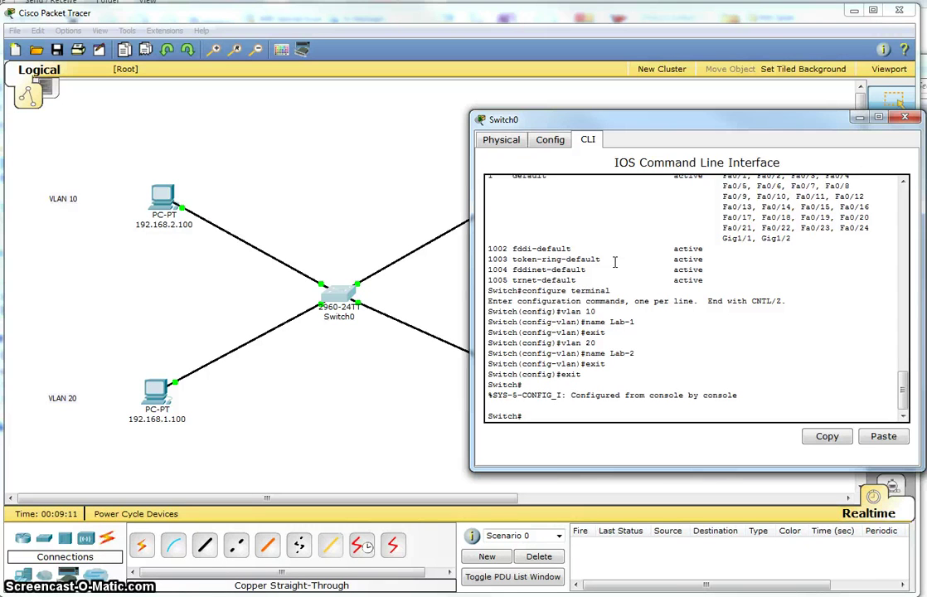
{"action": "type", "text": "show vlan brief"}
{"action": "key", "text": "Return"}
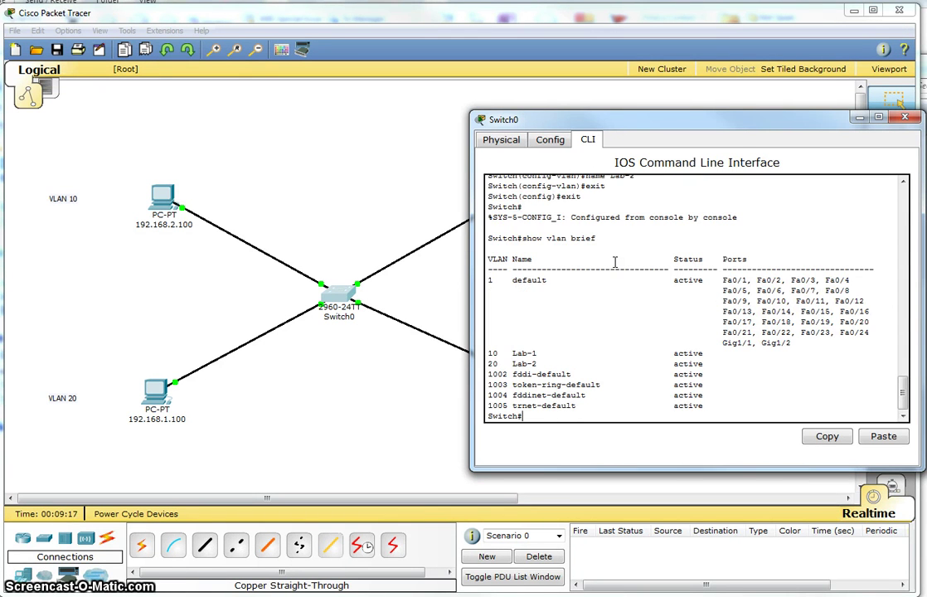
{"action": "left_click_drag", "start_coordinate": [550, 362], "coordinate": [494, 357]}
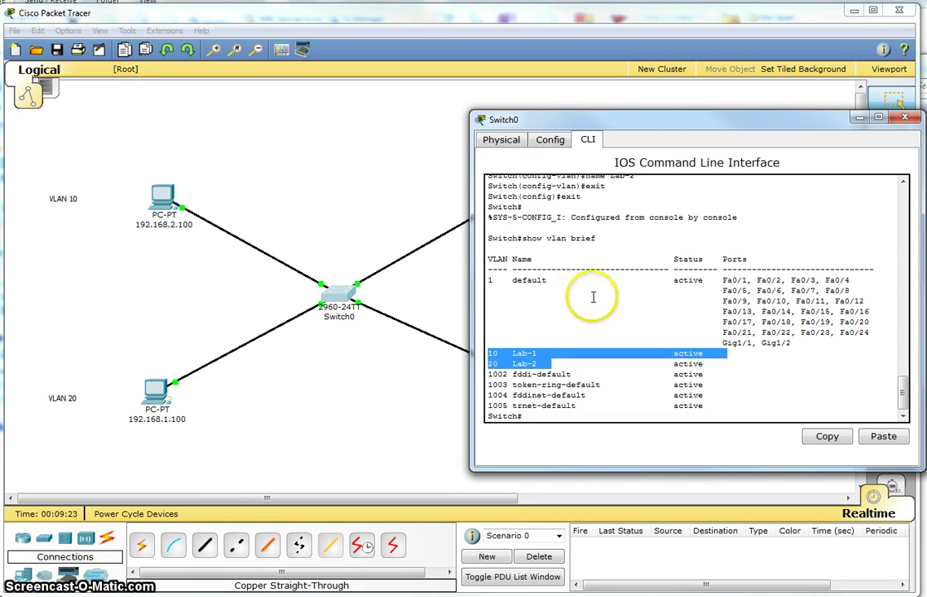
{"action": "left_click_drag", "start_coordinate": [811, 346], "coordinate": [716, 280]}
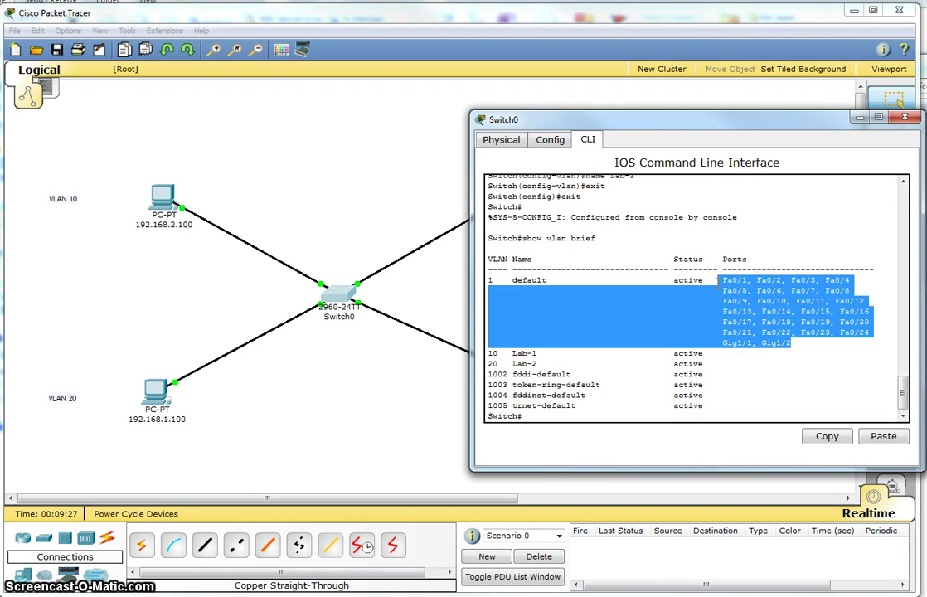
{"action": "left_click", "coordinate": [590, 421]}
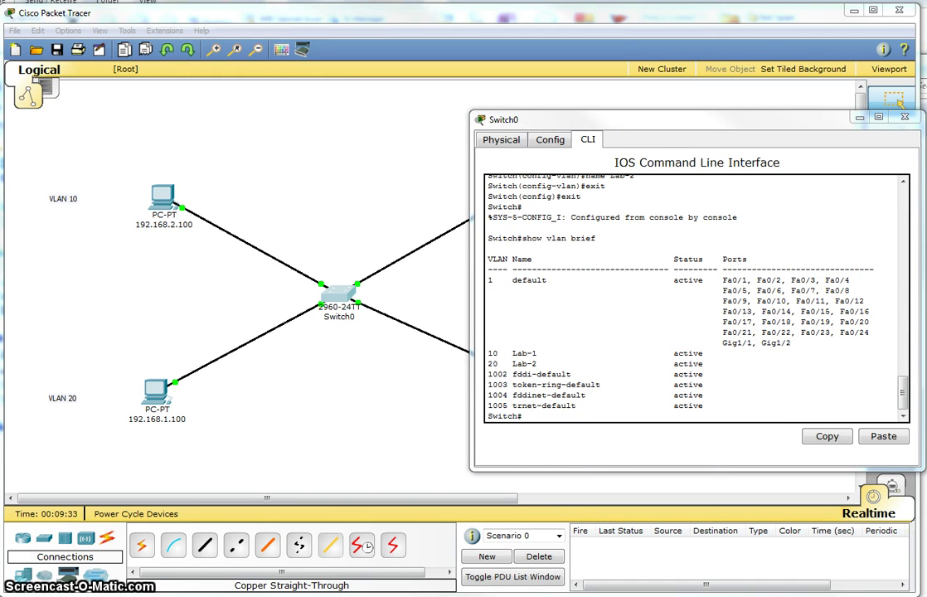
Enter configure terminal on Switch0 and select interface range fa0/3-12
{"action": "left_click", "coordinate": [597, 421]}
{"action": "type", "text": "confige ter"}
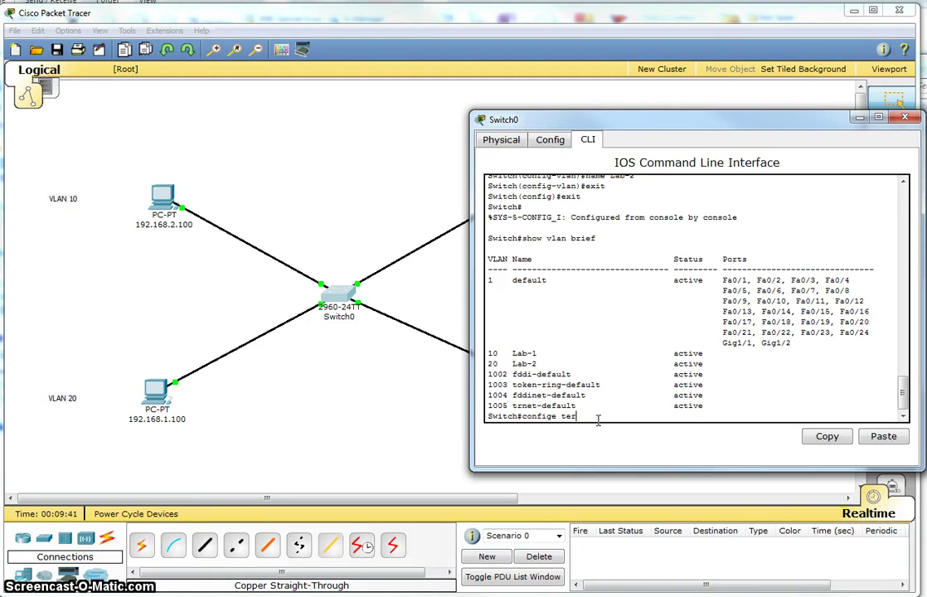
{"action": "key", "text": "BackSpace"}
{"action": "key", "text": "BackSpace"}
{"action": "key", "text": "BackSpace"}
{"action": "key", "text": "BackSpace"}
{"action": "key", "text": "BackSpace"}
{"action": "key", "text": "BackSpace"}
{"action": "type", "text": "ure terminal"}
{"action": "key", "text": "Return"}
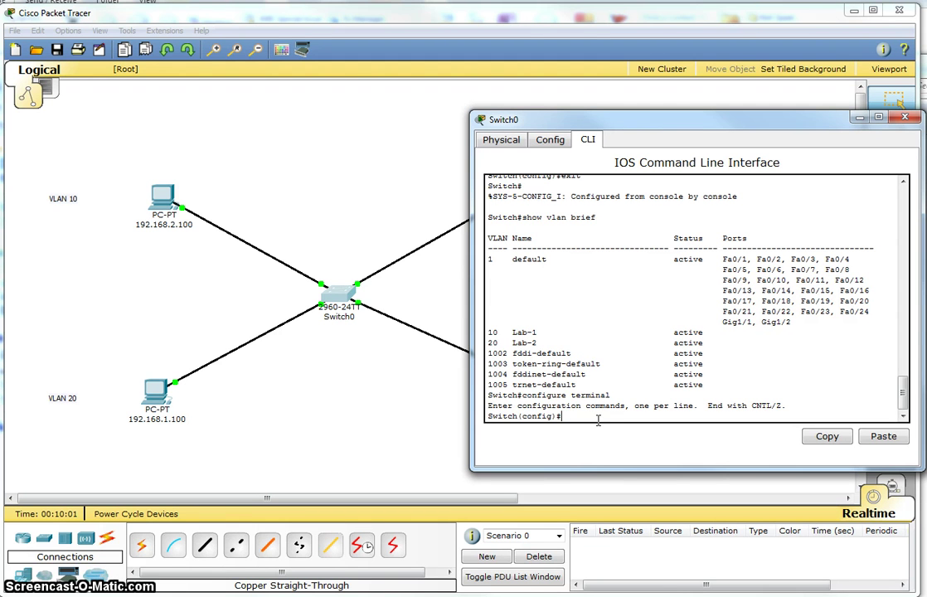
{"action": "type", "text": "int range "}
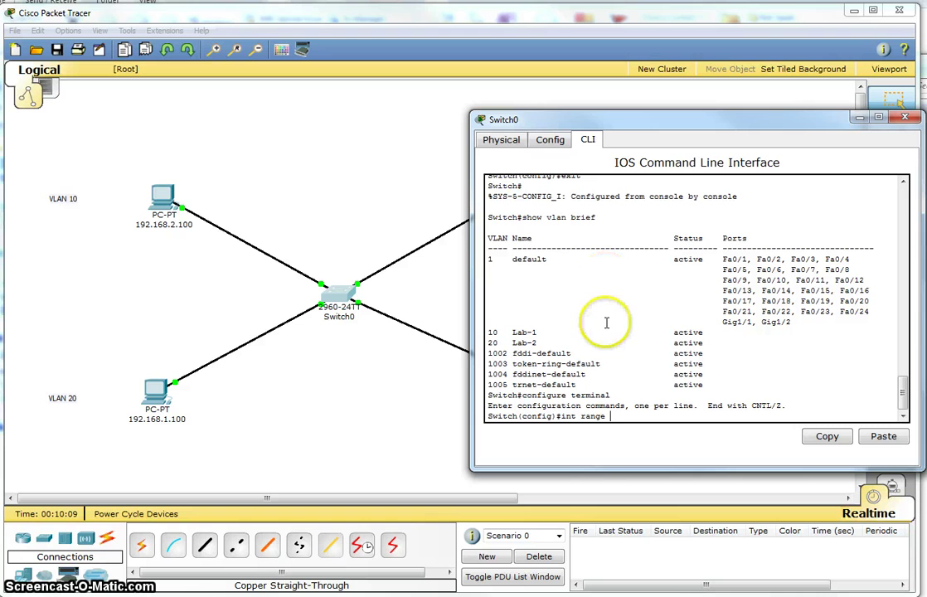
{"action": "type", "text": "fa0/"}
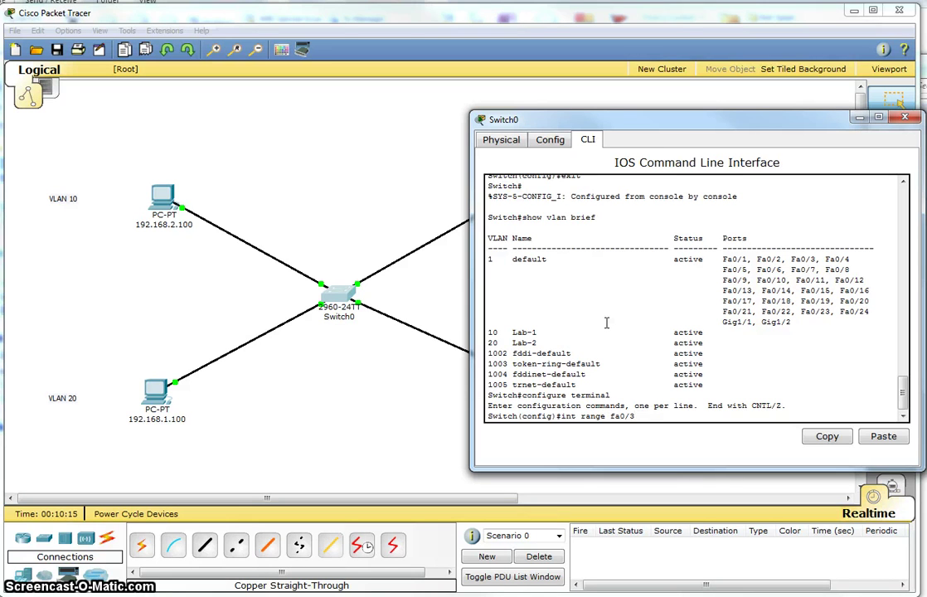
{"action": "type", "text": "3-12"}
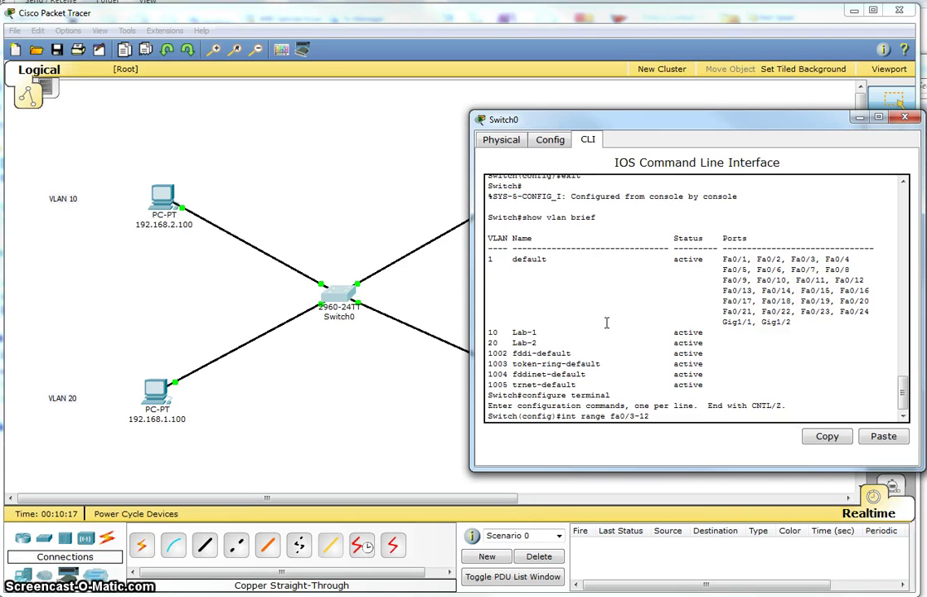
{"action": "key", "text": "Return"}
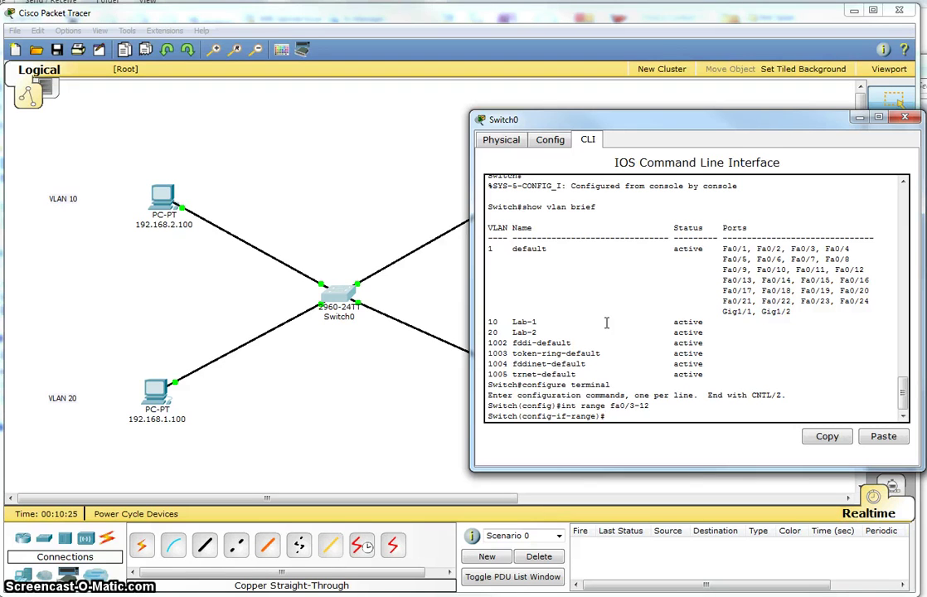
List the switchport mode options, then make Fa0/3–12 access ports in VLAN 10
{"action": "type", "text": "switchport mode ?"}
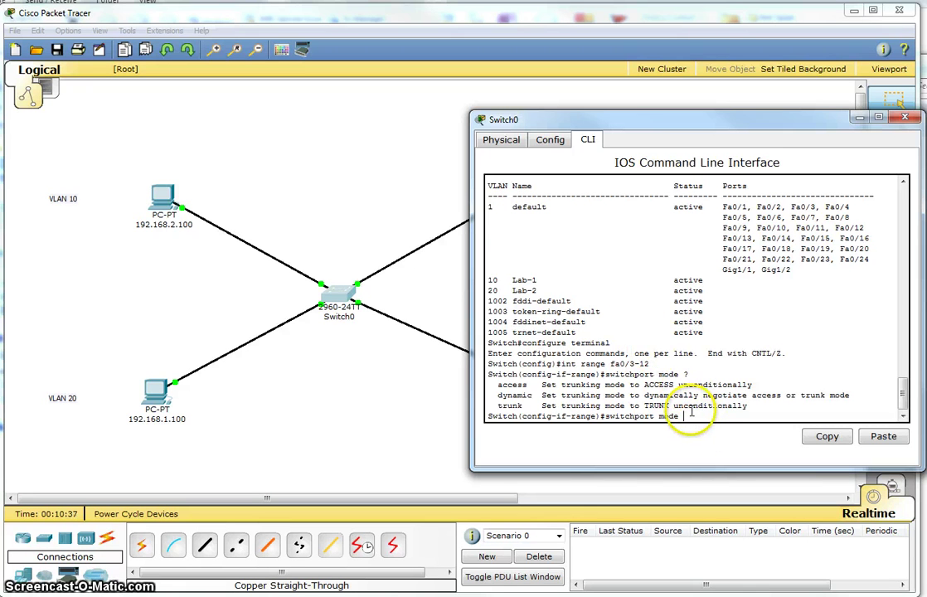
{"action": "type", "text": "?"}
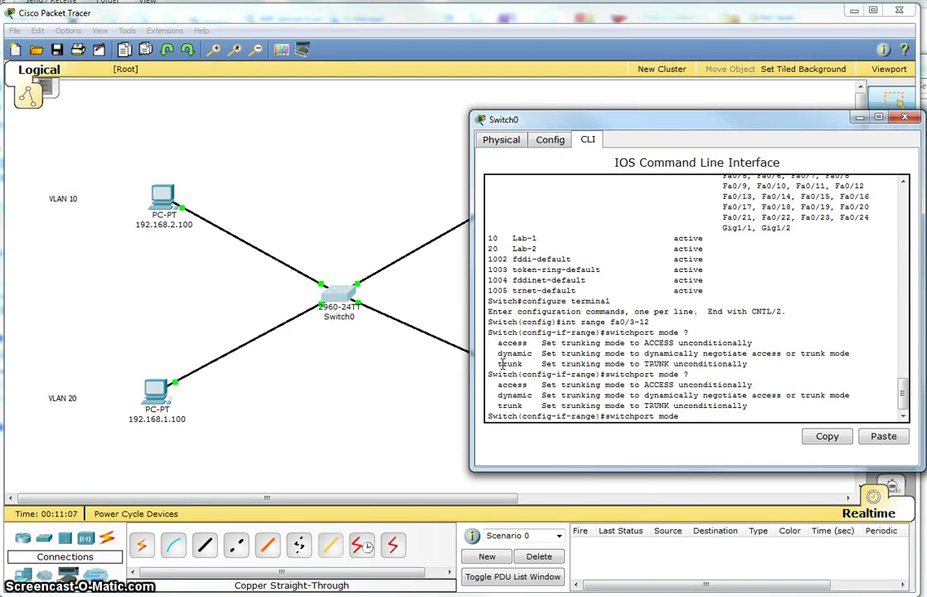
{"action": "left_click", "coordinate": [507, 352]}
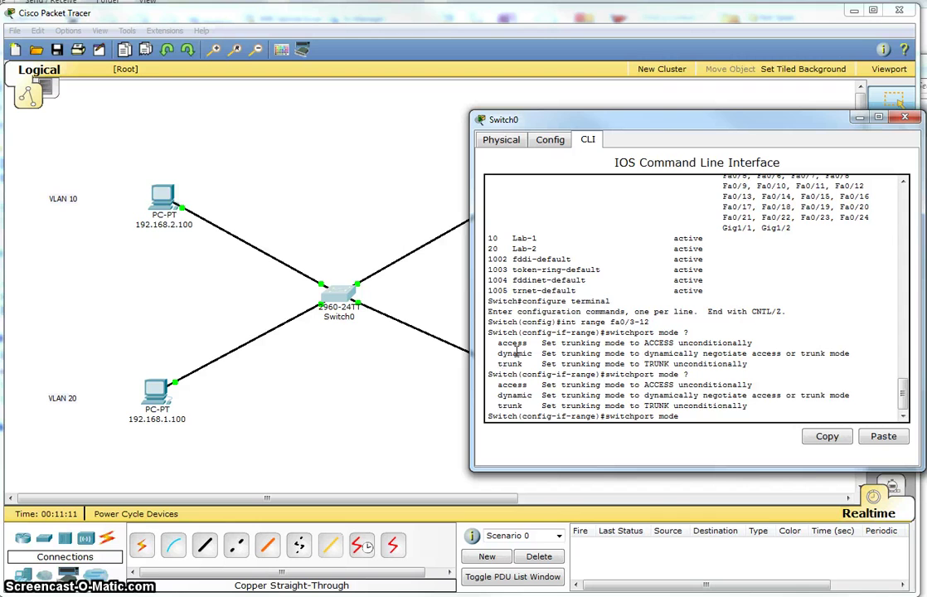
{"action": "left_click", "coordinate": [694, 418]}
{"action": "type", "text": "access"}
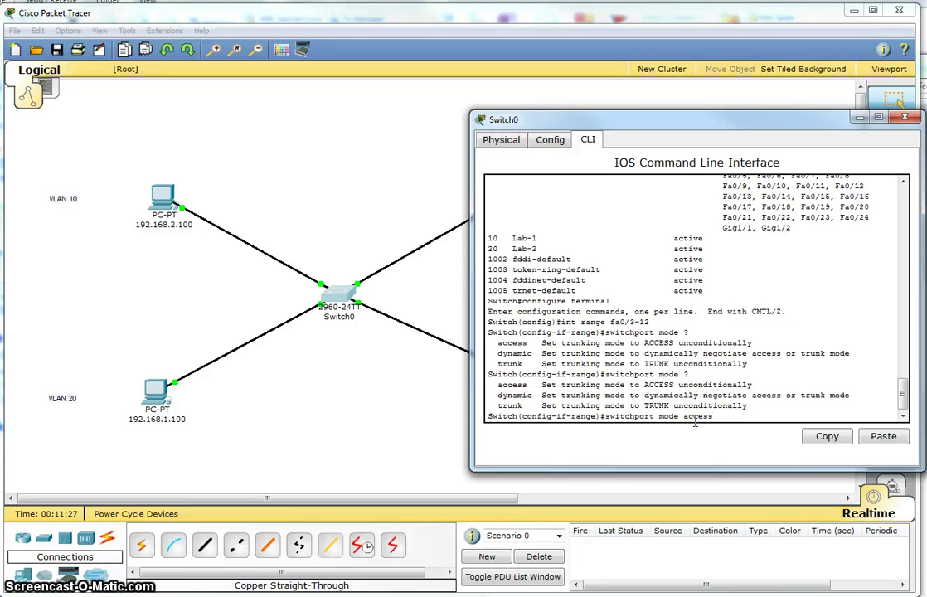
{"action": "key", "text": "Return"}
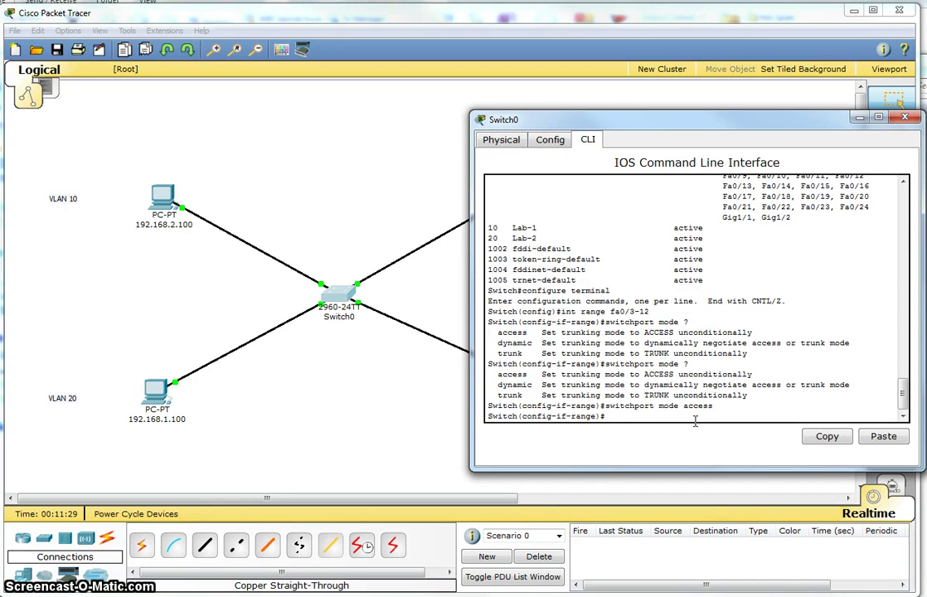
{"action": "type", "text": "switchport access vlan 10"}
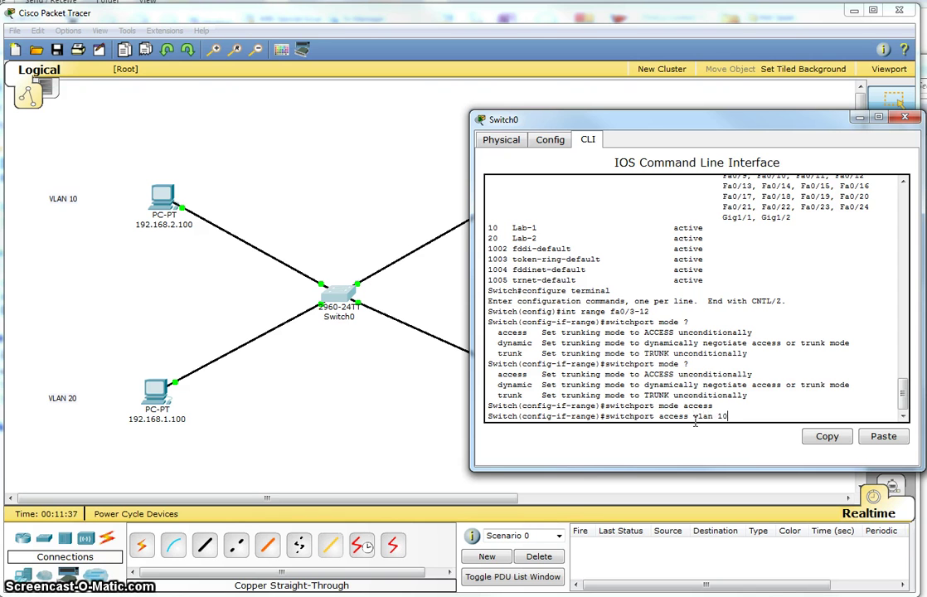
{"action": "key", "text": "Return"}
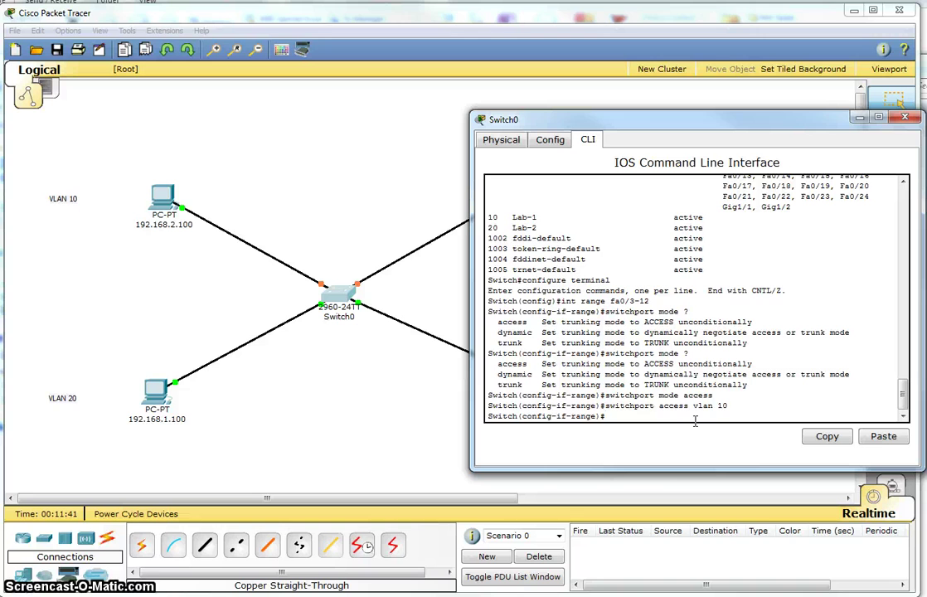
Leave the Fa0/3–12 range and set ports Fa0/13–22 to access mode
{"action": "type", "text": "exit"}
{"action": "key", "text": "Return"}
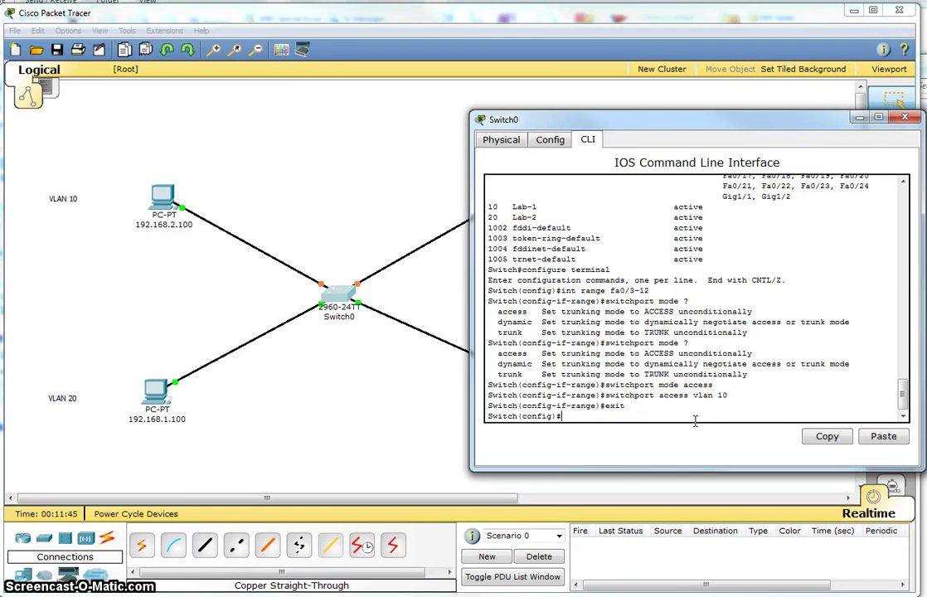
{"action": "type", "text": "int range fa0/13-22"}
{"action": "key", "text": "Return"}
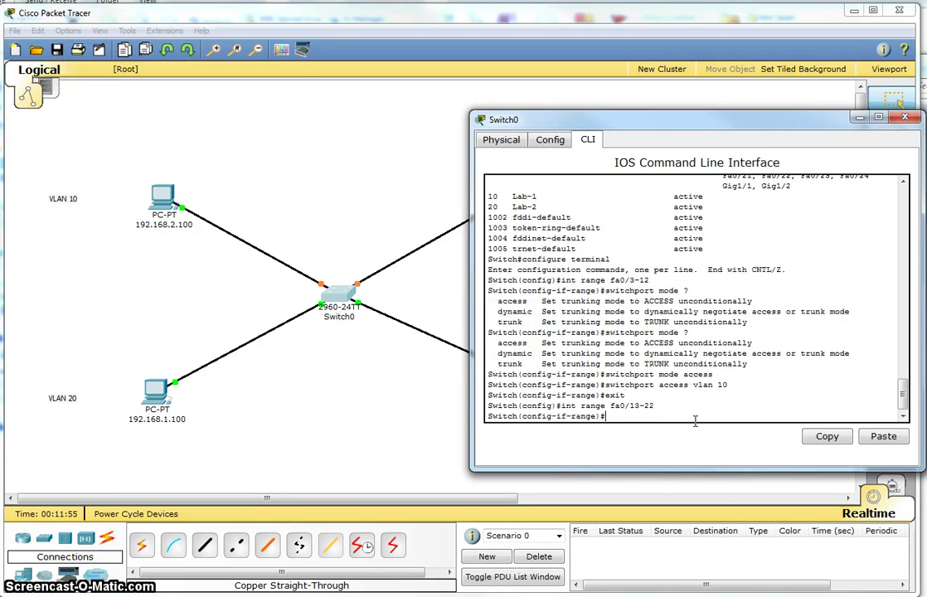
{"action": "type", "text": "swi"}
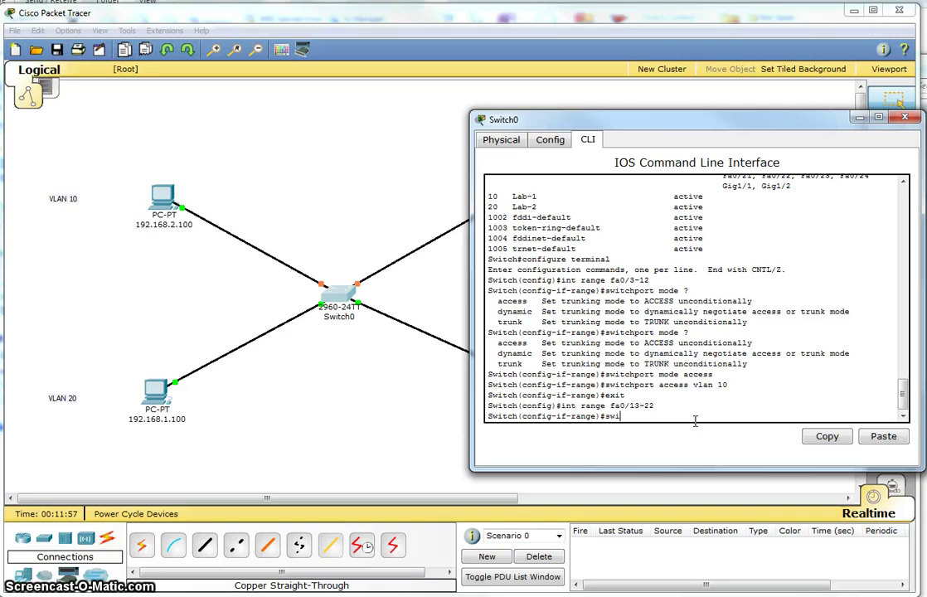
{"action": "type", "text": "tchport m"}
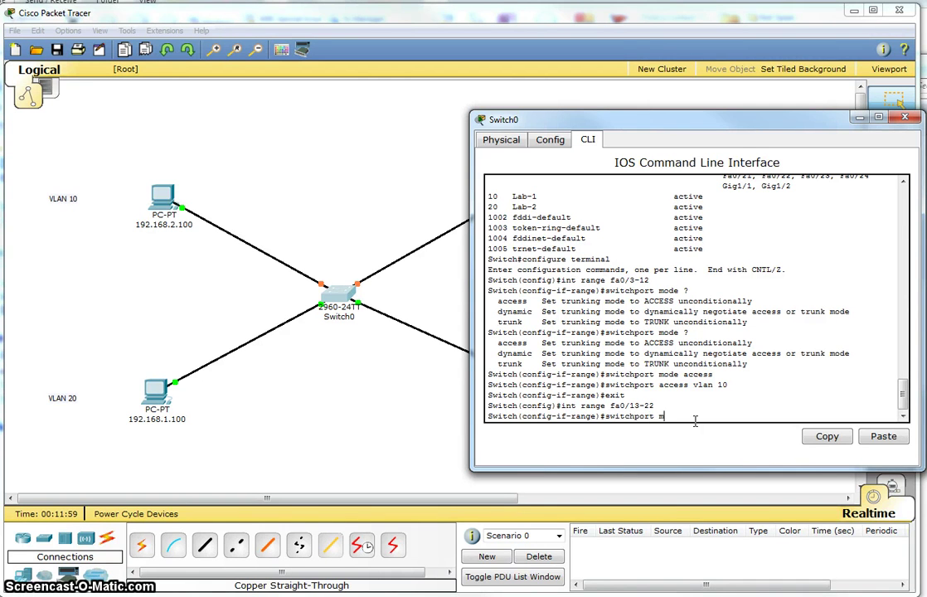
{"action": "type", "text": "ode access"}
{"action": "key", "text": "Return"}
Assign ports Fa0/13–22 to VLAN 20 and exit the interface range
{"action": "key", "text": "Up"}
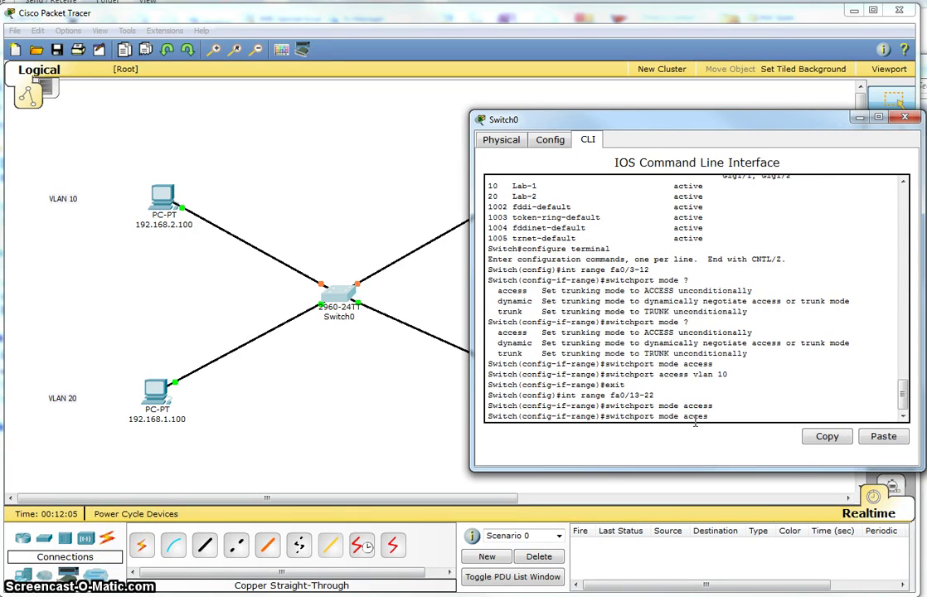
{"action": "key", "text": "BackSpace"}
{"action": "key", "text": "BackSpace"}
{"action": "key", "text": "BackSpace"}
{"action": "key", "text": "BackSpace"}
{"action": "key", "text": "BackSpace"}
{"action": "key", "text": "BackSpace"}
{"action": "key", "text": "BackSpace"}
{"action": "key", "text": "BackSpace"}
{"action": "key", "text": "BackSpace"}
{"action": "key", "text": "BackSpace"}
{"action": "key", "text": "BackSpace"}
{"action": "type", "text": "access"}
{"action": "type", "text": "vla"}
{"action": "key", "text": "BackSpace"}
{"action": "key", "text": "BackSpace"}
{"action": "key", "text": "BackSpace"}
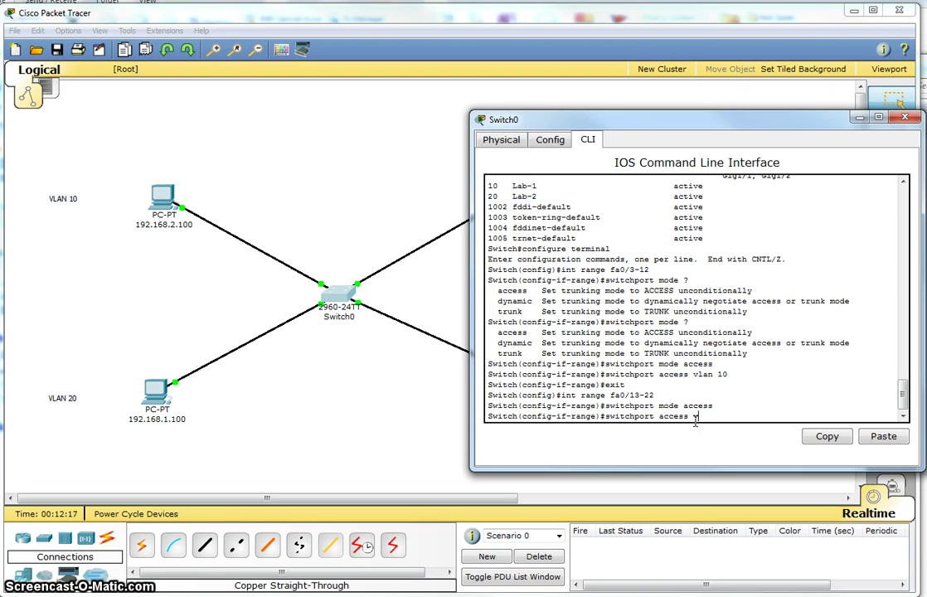
{"action": "type", "text": "vlan 20"}
{"action": "key", "text": "Return"}
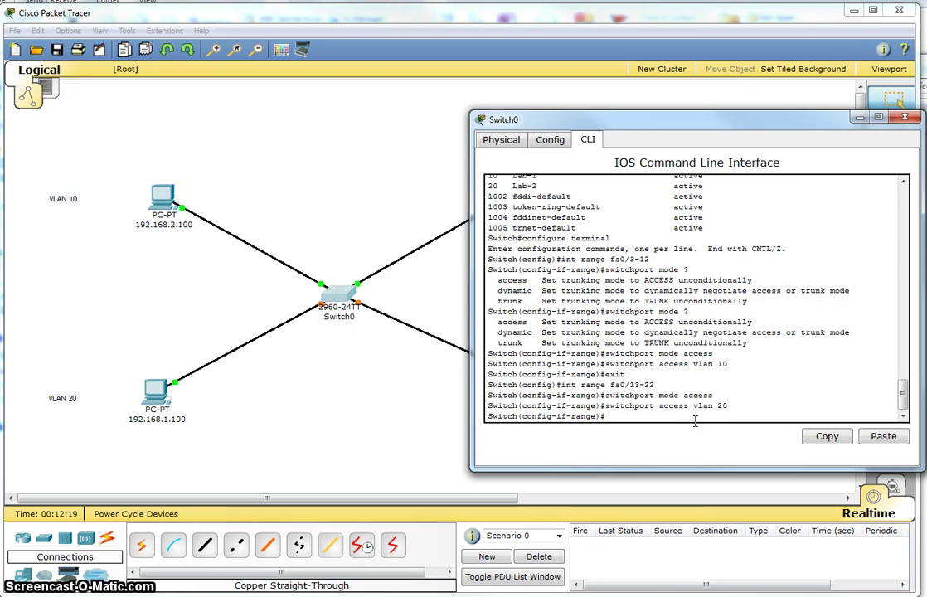
{"action": "type", "text": "exit"}
{"action": "key", "text": "Return"}
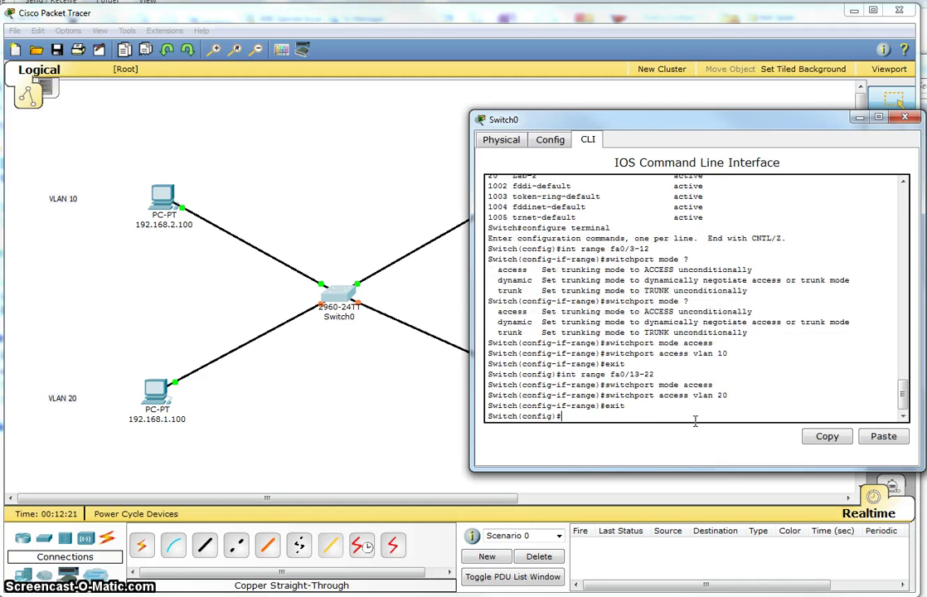
Exit configuration mode and highlight the fa0/3-12 and fa0/13-22 ranges in the console history
{"action": "type", "text": "exit"}
{"action": "key", "text": "Return"}
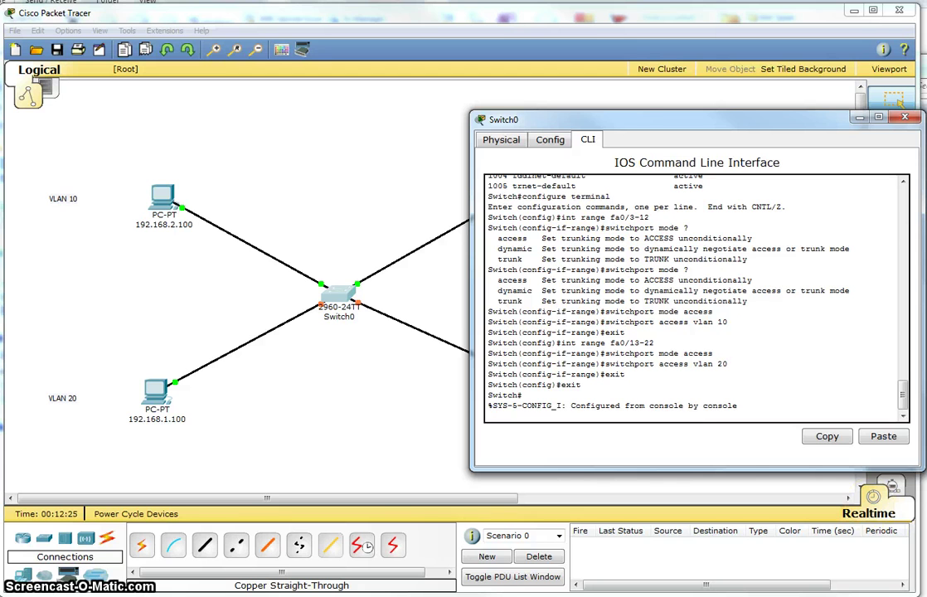
{"action": "left_click_drag", "start_coordinate": [649, 218], "coordinate": [614, 218]}
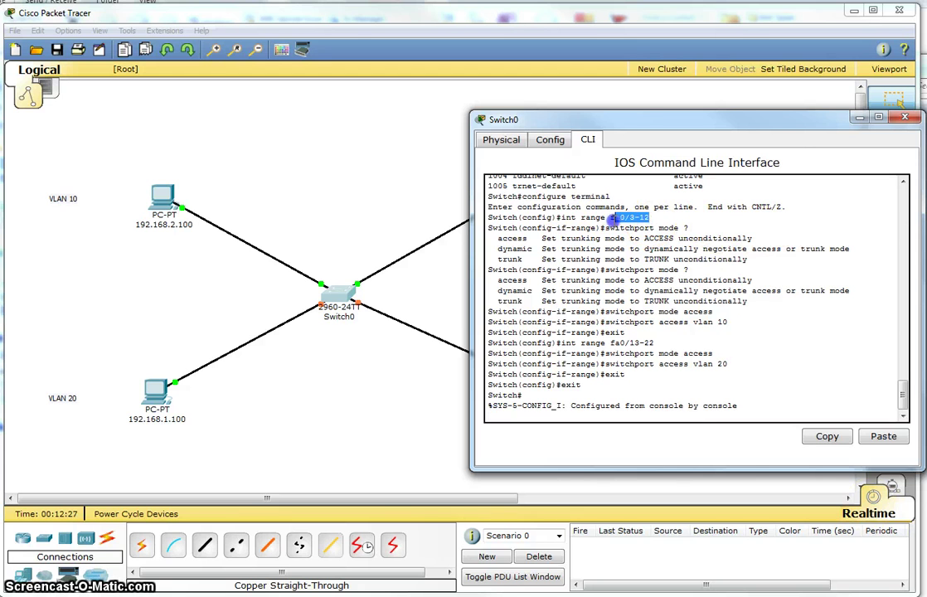
{"action": "left_click_drag", "start_coordinate": [655, 342], "coordinate": [614, 344]}
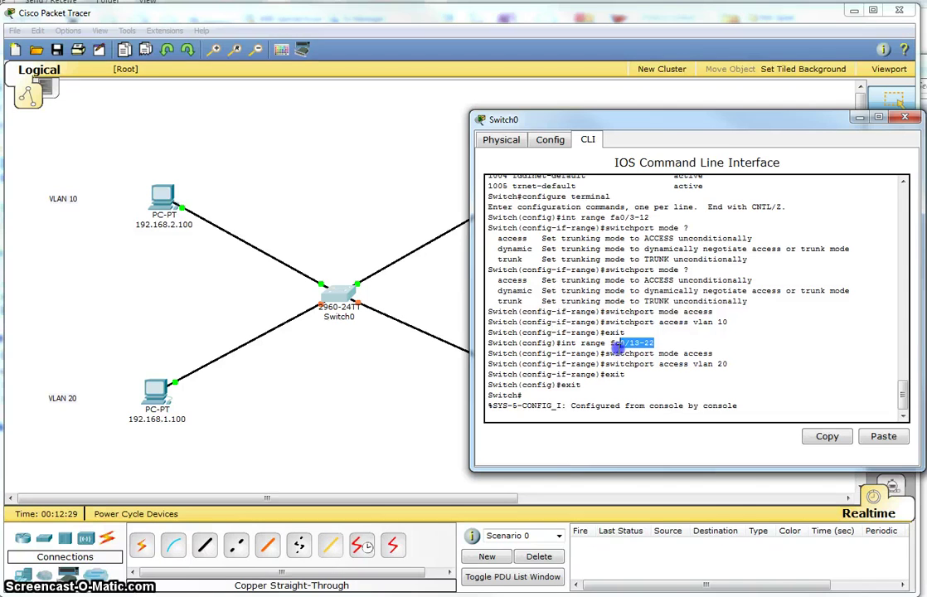
{"action": "left_click", "coordinate": [788, 416]}
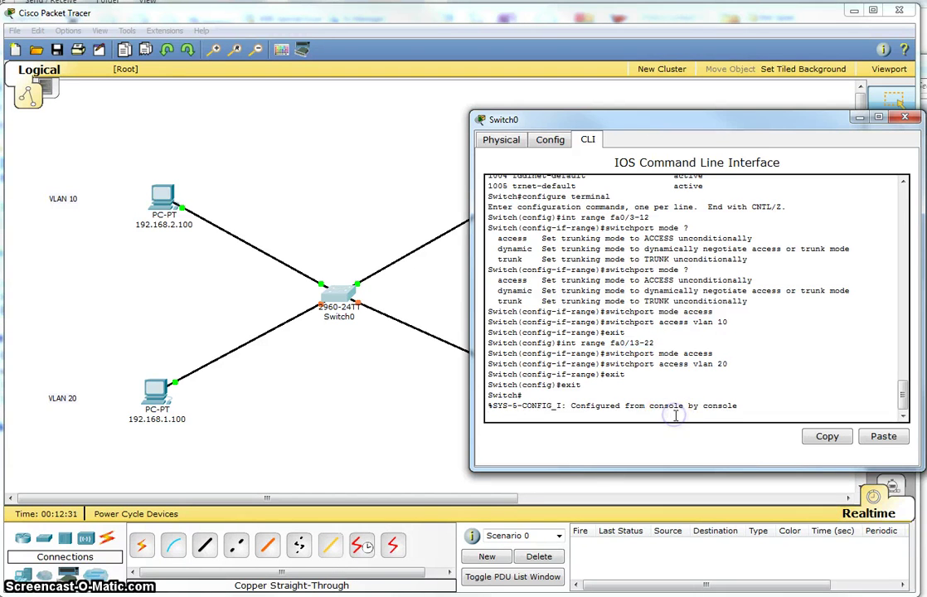
{"action": "key", "text": "Return"}
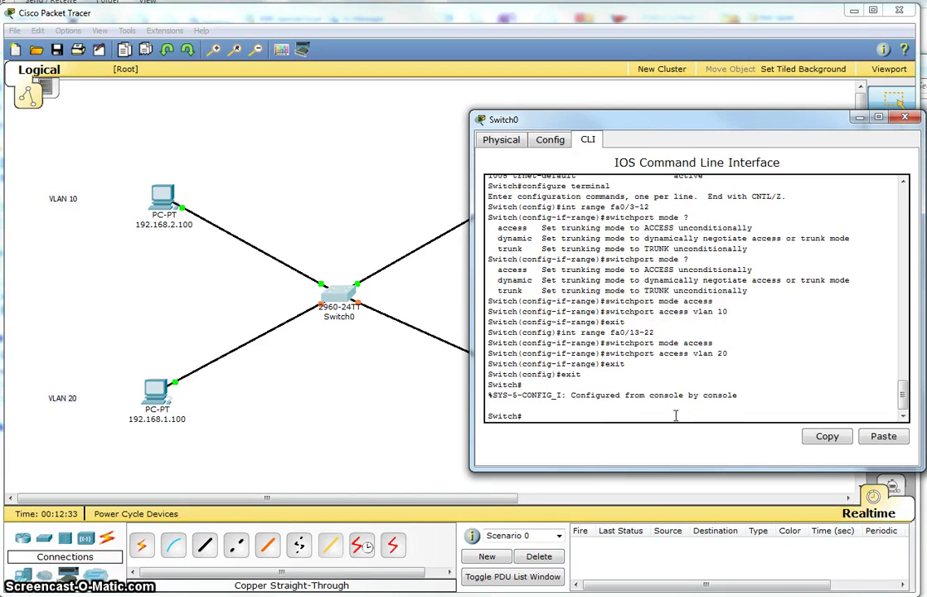
Run show vlan brief, copy the Lab-2 port list Fa0/13–22, and close Switch0's window
{"action": "type", "text": "show vlan brief"}
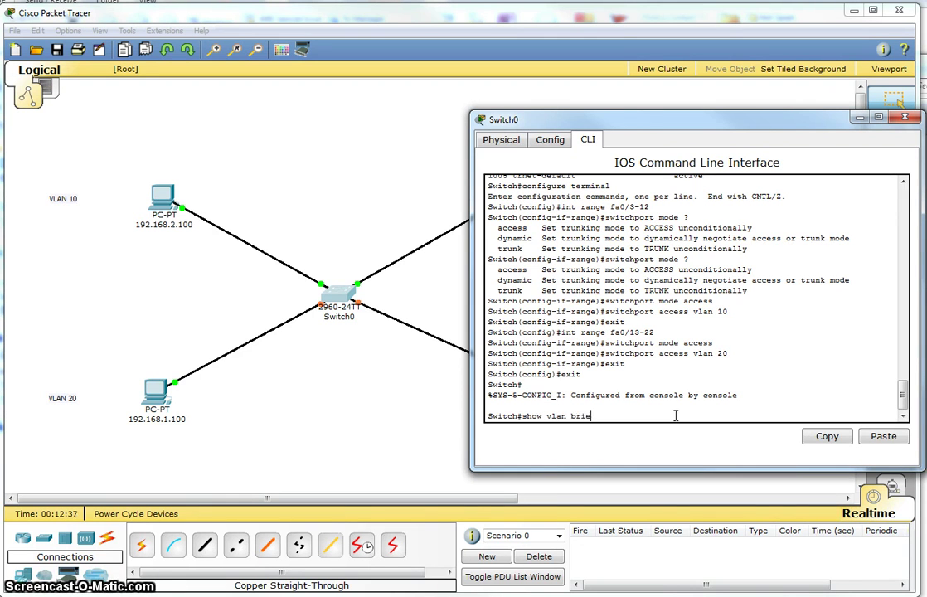
{"action": "key", "text": "Return"}
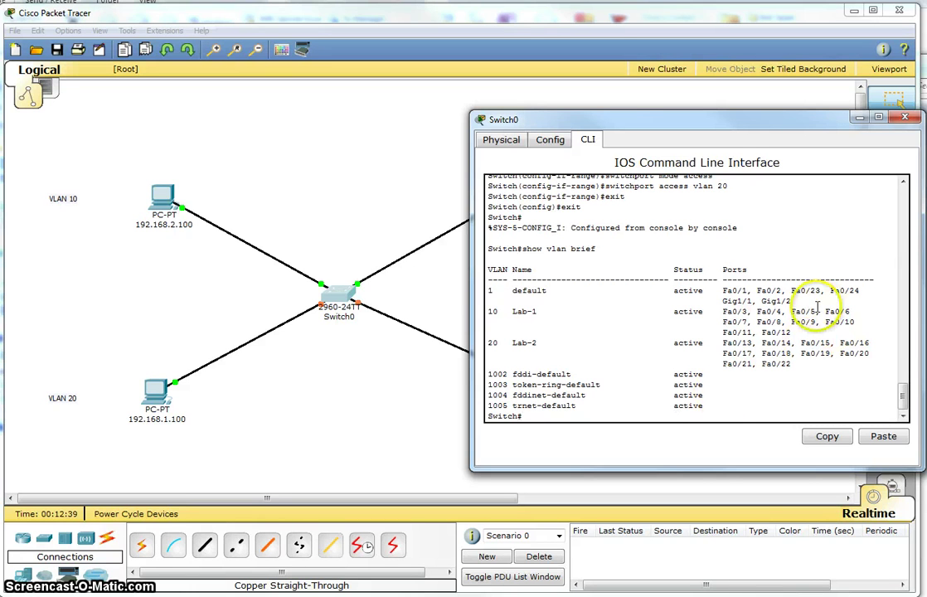
{"action": "left_click_drag", "start_coordinate": [792, 336], "coordinate": [720, 308]}
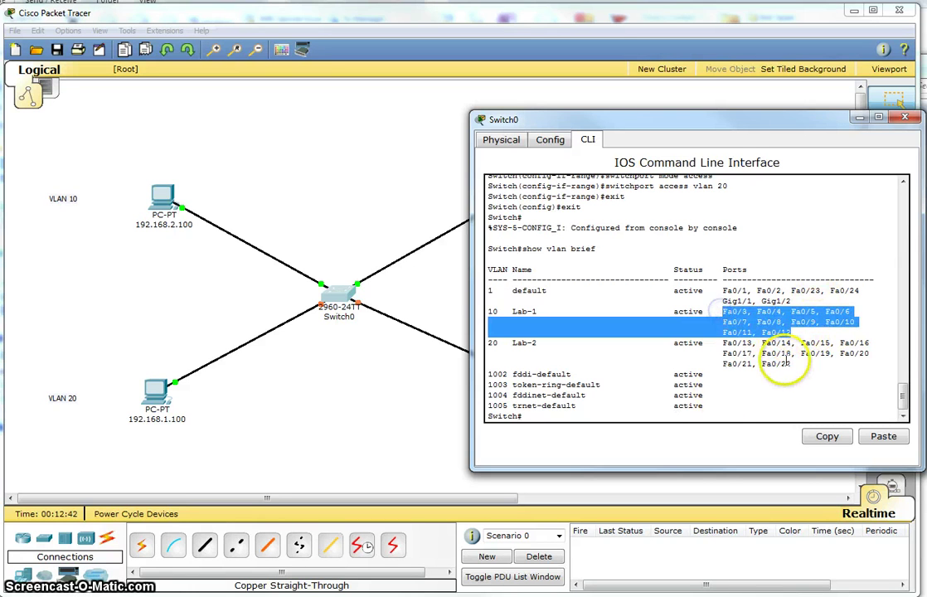
{"action": "left_click", "coordinate": [541, 313]}
{"action": "left_click_drag", "start_coordinate": [805, 368], "coordinate": [521, 340]}
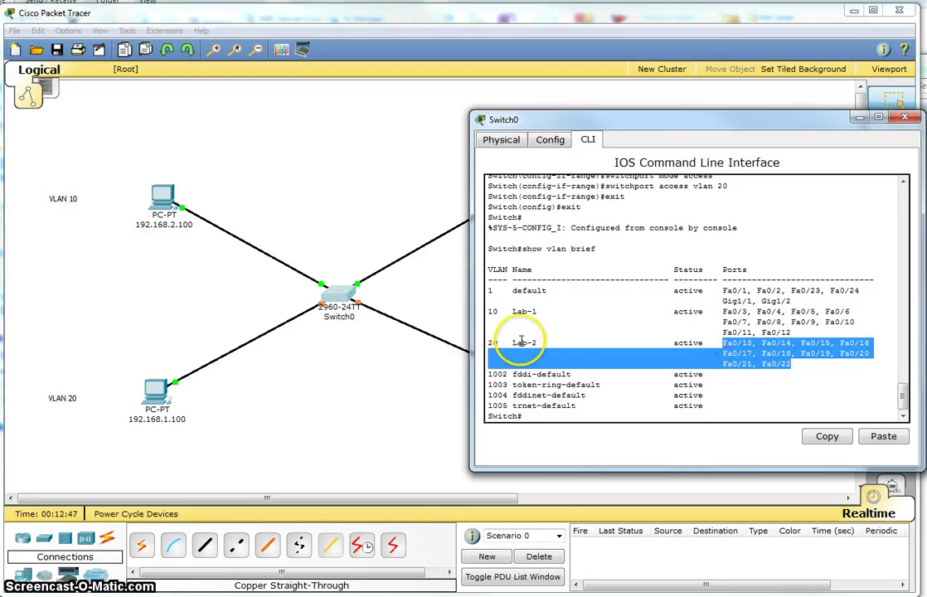
{"action": "left_click", "coordinate": [827, 436]}
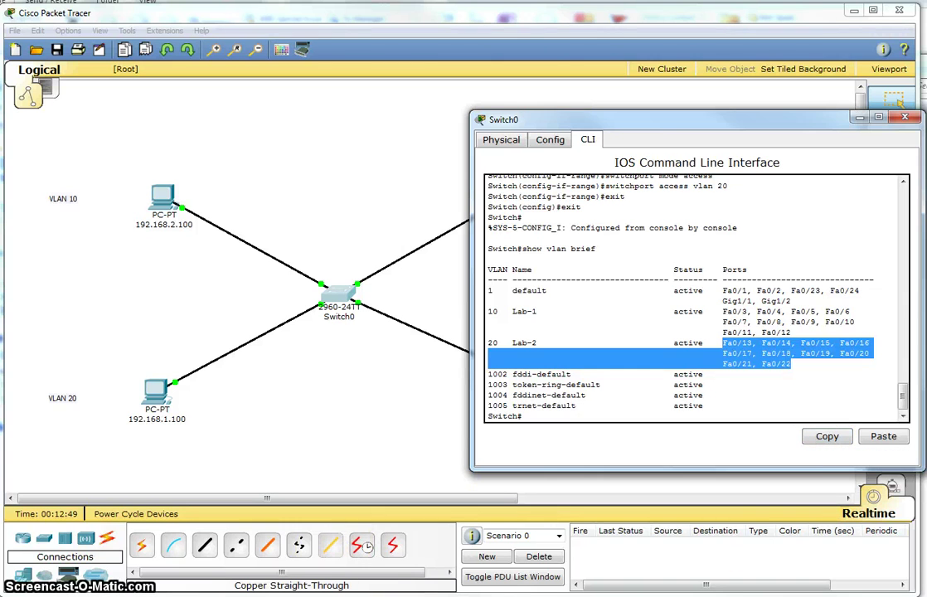
{"action": "left_click", "coordinate": [874, 495]}
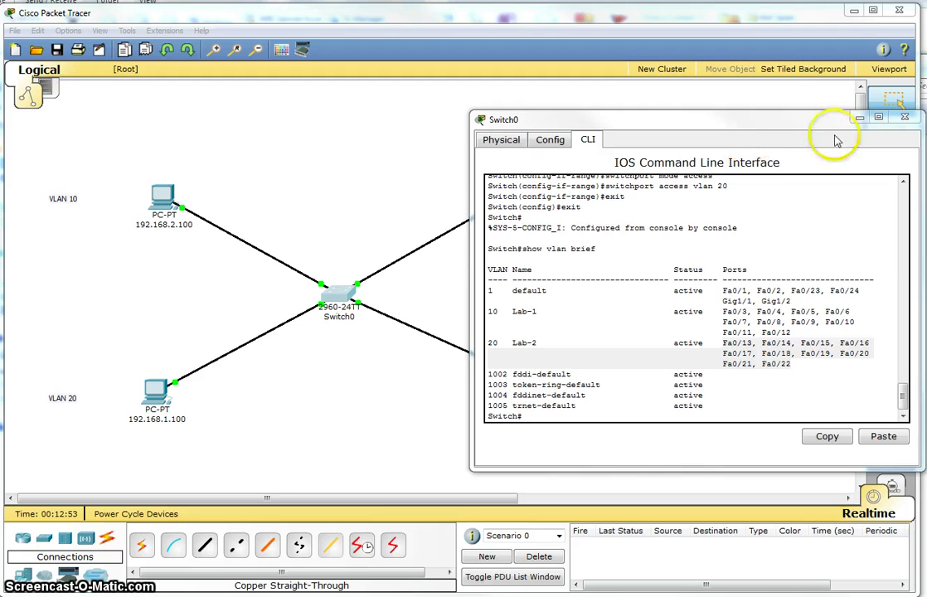
{"action": "left_click", "coordinate": [905, 117]}
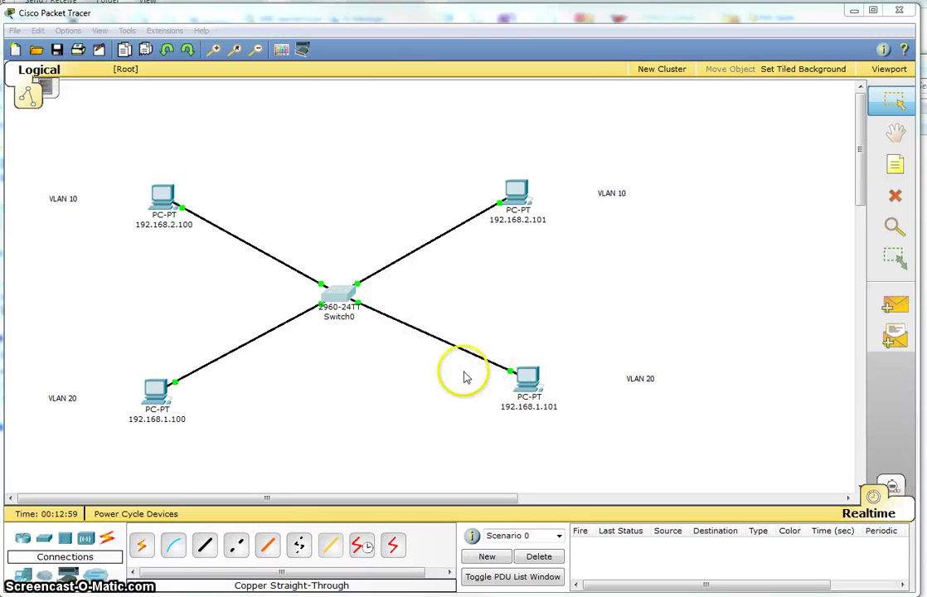
From PC 192.168.1.101's command prompt, ping 192.168.1.100 and get 4/4 replies
{"action": "left_click", "coordinate": [531, 380]}
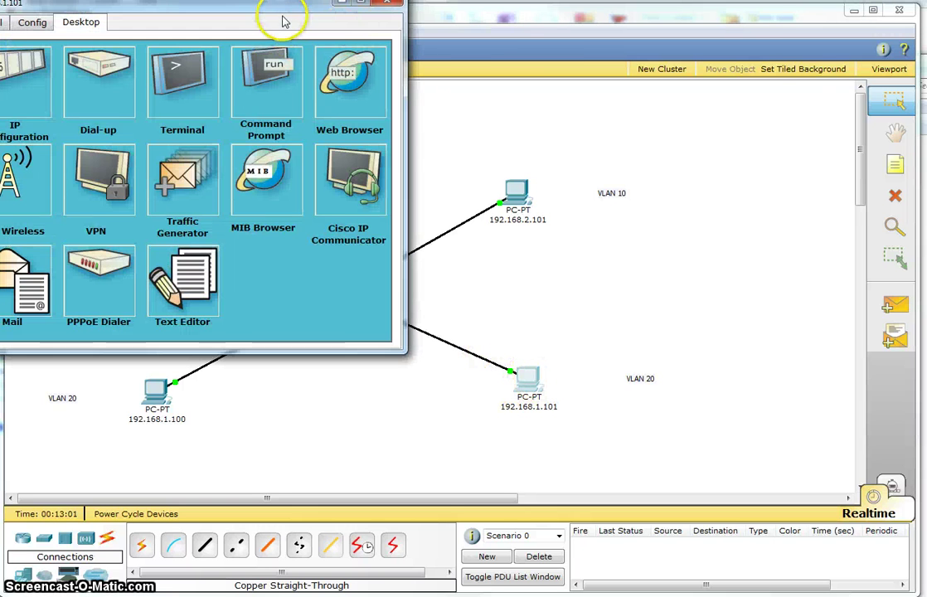
{"action": "left_click_drag", "start_coordinate": [283, 19], "coordinate": [897, 109]}
{"action": "left_click", "coordinate": [881, 157]}
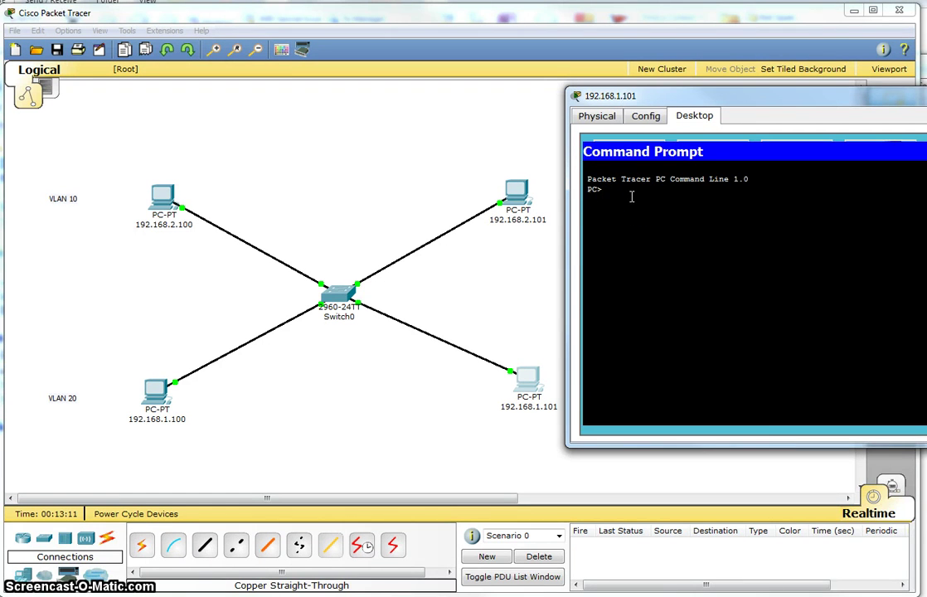
{"action": "type", "text": "ping 192.168.1.100"}
{"action": "key", "text": "Return"}
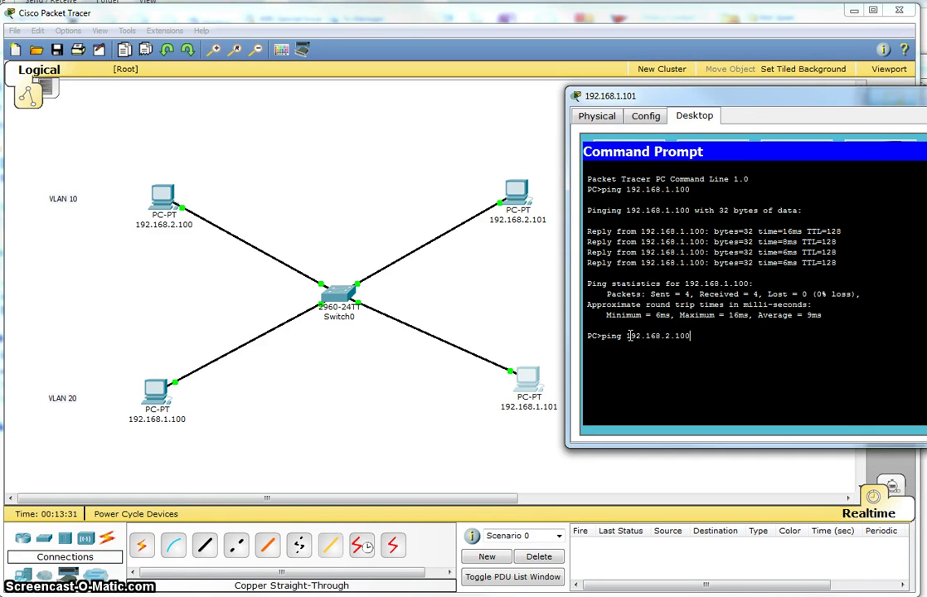
Ping 192.168.2.100 from the same PC and see it time out
{"action": "key", "text": "Return"}
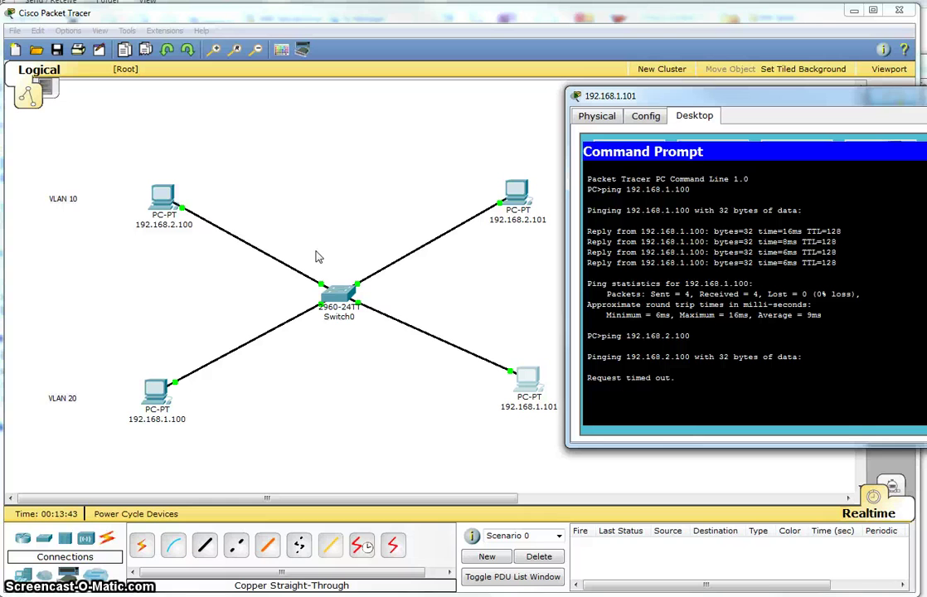
{"action": "left_click_drag", "start_coordinate": [319, 258], "coordinate": [395, 296]}
{"action": "left_click_drag", "start_coordinate": [792, 98], "coordinate": [575, 116]}
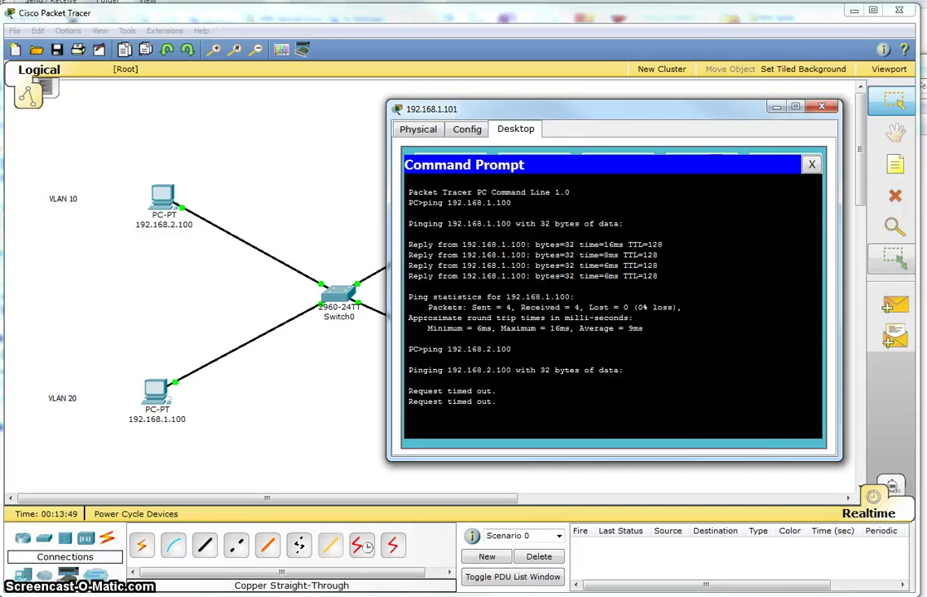
Close the PC window and place an 1841 router, Router0, just above Switch0
{"action": "left_click", "coordinate": [822, 108]}
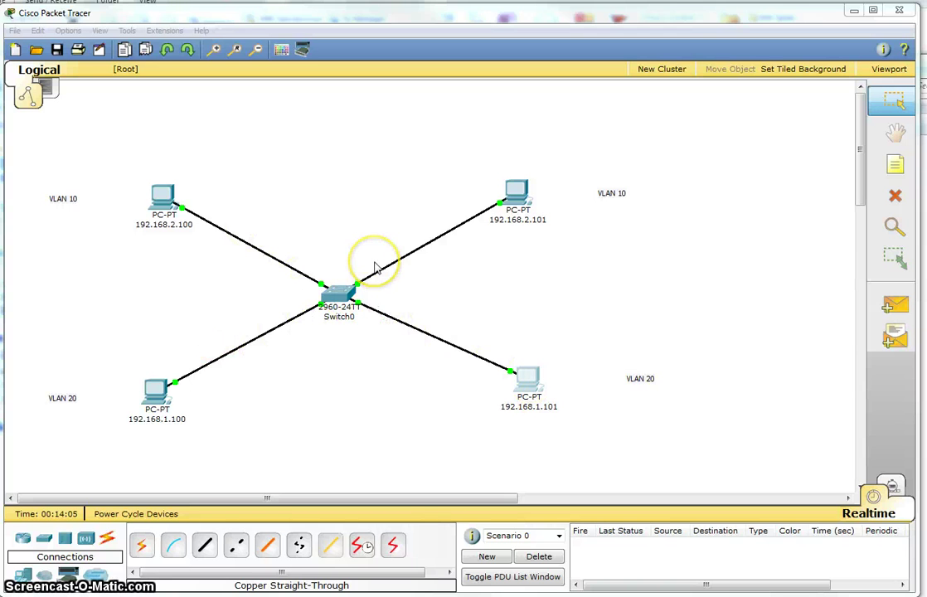
{"action": "left_click", "coordinate": [22, 540]}
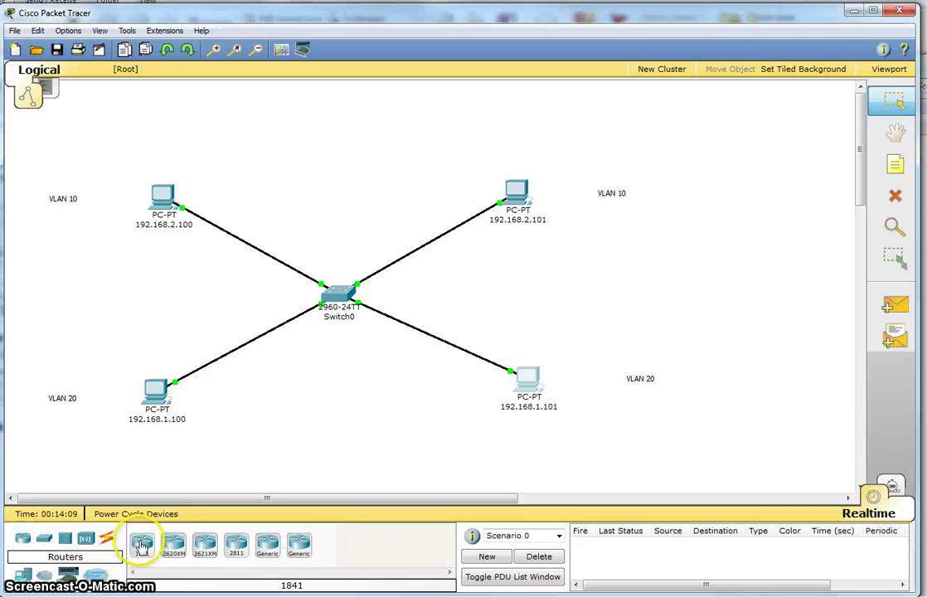
{"action": "left_click", "coordinate": [141, 546]}
{"action": "left_click", "coordinate": [337, 155]}
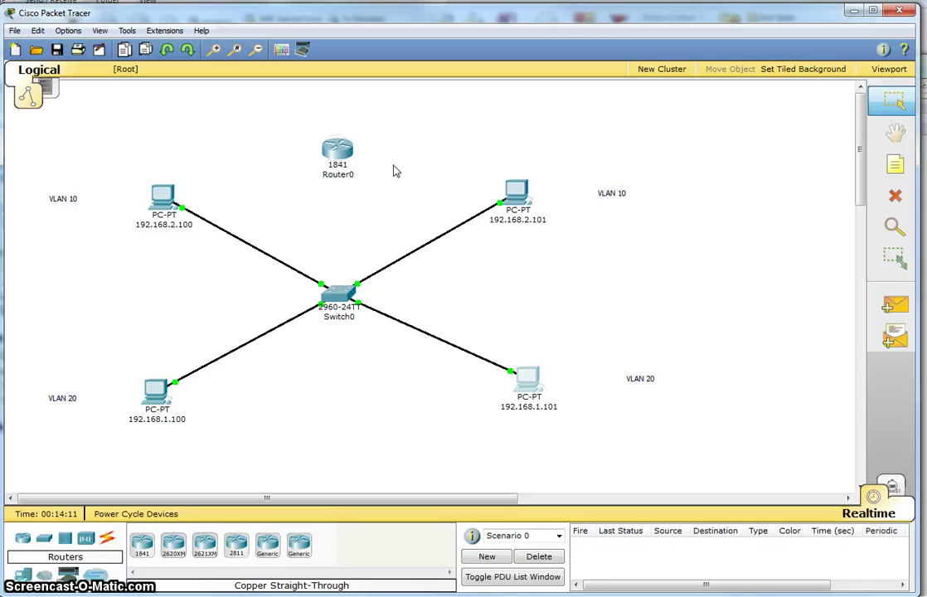
{"action": "left_click", "coordinate": [756, 341]}
{"action": "left_click", "coordinate": [338, 123]}
{"action": "left_click_drag", "start_coordinate": [338, 139], "coordinate": [355, 151]}
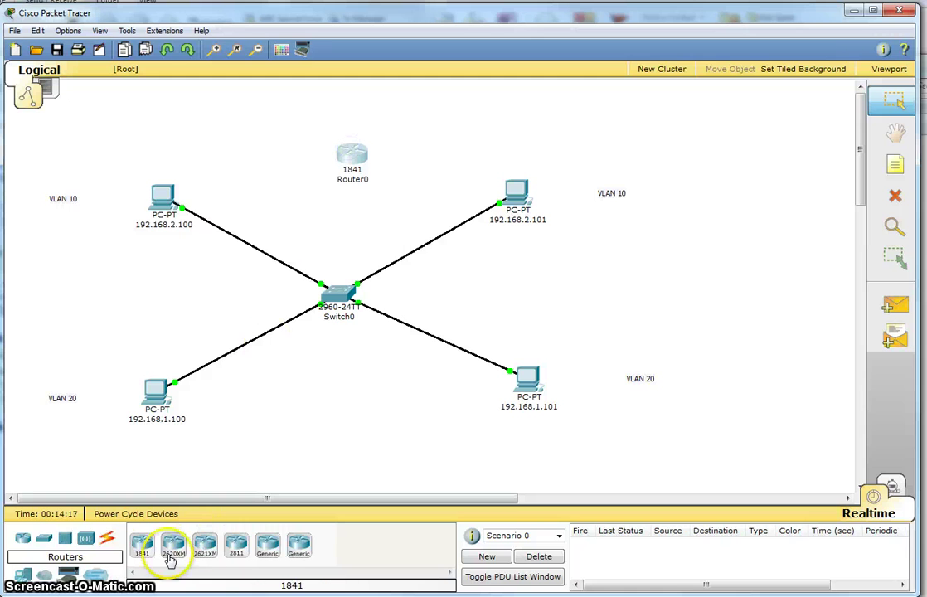
Cable Router0 FastEthernet0/0 to Switch0 FastEthernet0/5 with a copper straight-through cable
{"action": "left_click", "coordinate": [107, 539]}
{"action": "left_click", "coordinate": [205, 547]}
{"action": "left_click", "coordinate": [353, 153]}
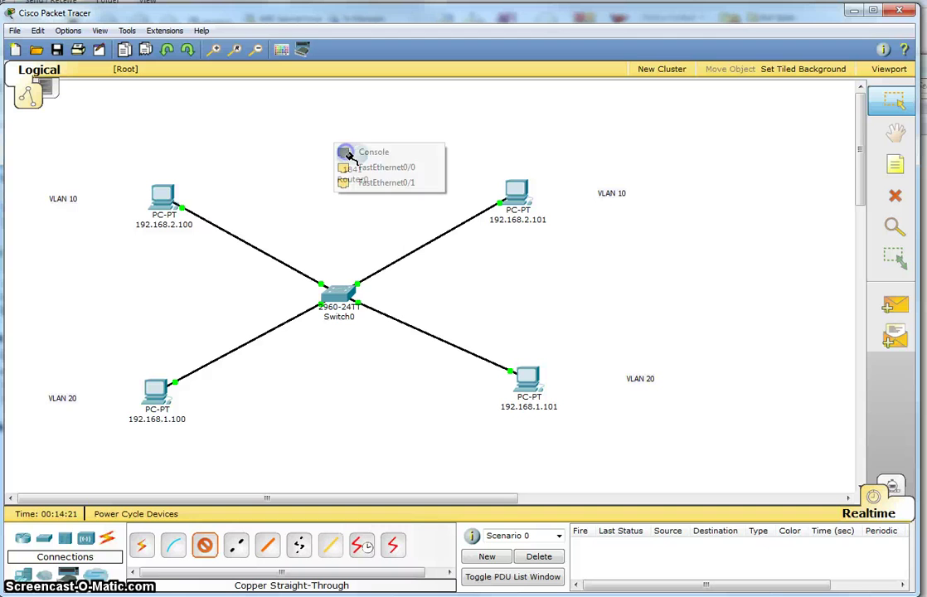
{"action": "left_click", "coordinate": [354, 168]}
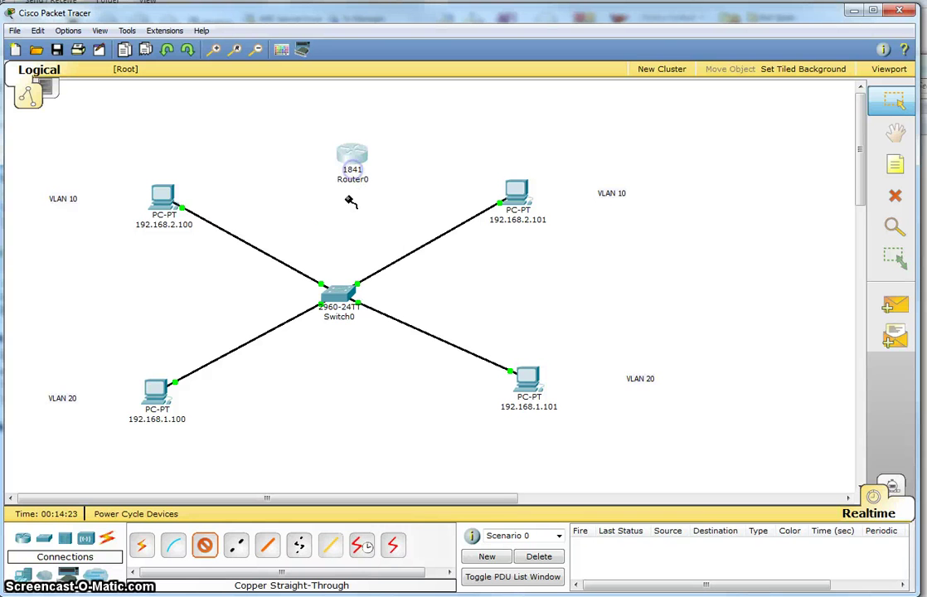
{"action": "left_click", "coordinate": [336, 295]}
{"action": "left_click", "coordinate": [336, 294]}
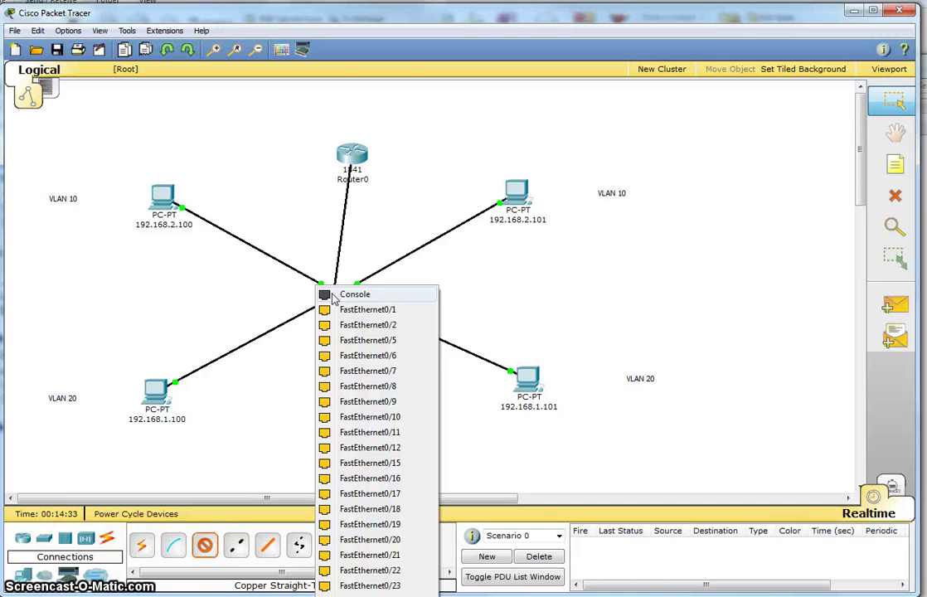
{"action": "left_click_drag", "start_coordinate": [333, 299], "coordinate": [346, 346]}
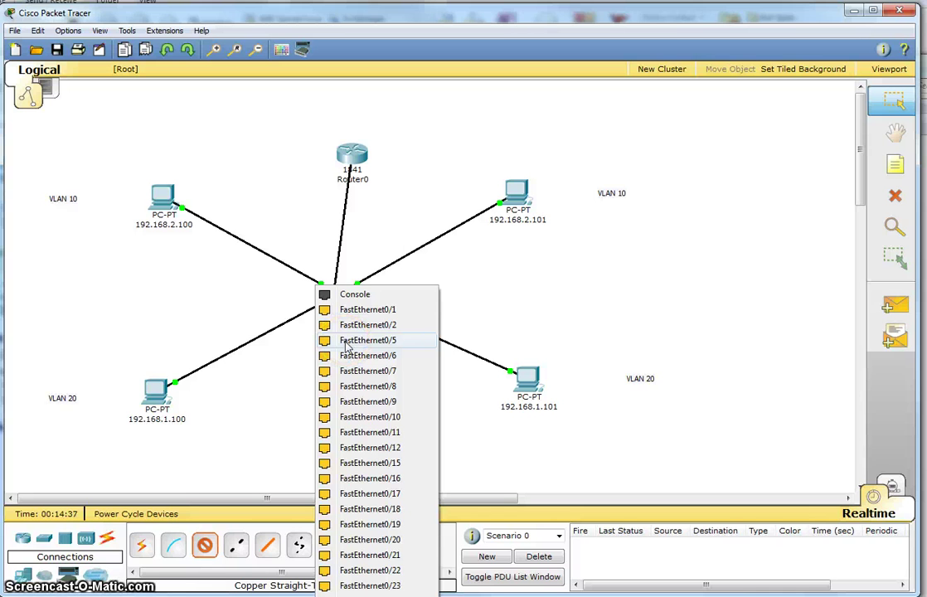
{"action": "left_click_drag", "start_coordinate": [307, 307], "coordinate": [373, 349]}
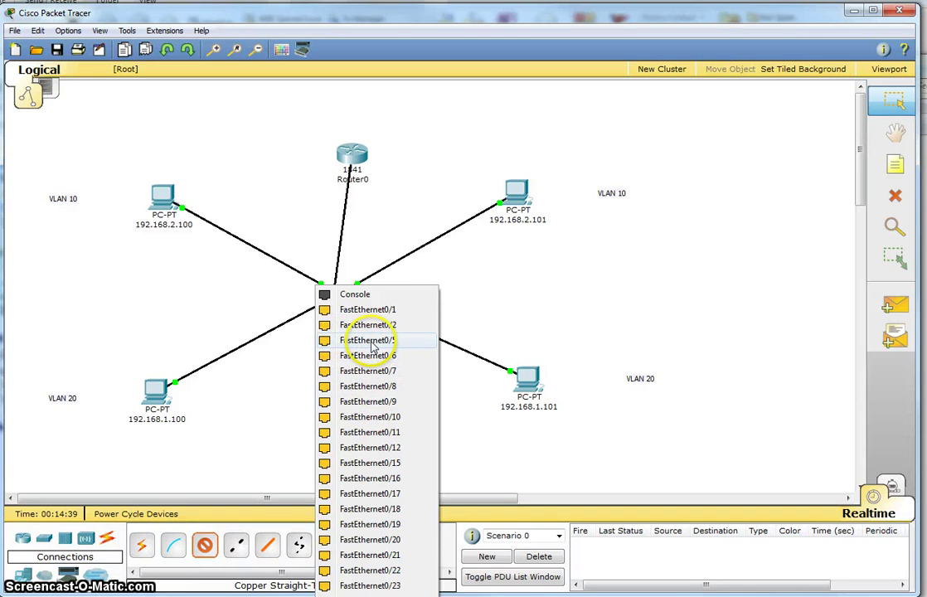
{"action": "left_click", "coordinate": [369, 340]}
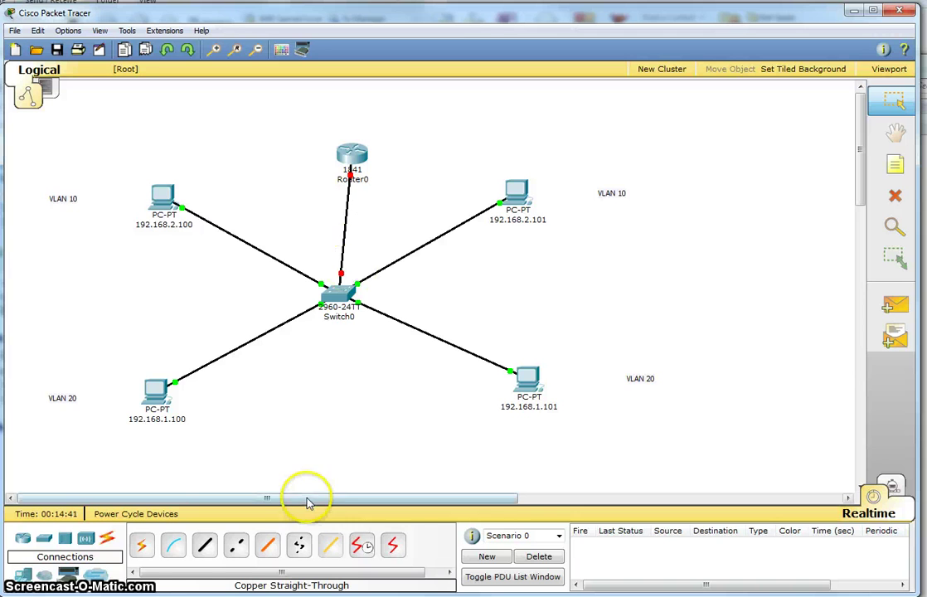
{"action": "left_click", "coordinate": [205, 545]}
Cable Router0 FastEthernet0/1 to Switch0 FastEthernet0/15, then check the devices' link info
{"action": "left_click", "coordinate": [366, 154]}
{"action": "left_click", "coordinate": [377, 166]}
{"action": "left_click_drag", "start_coordinate": [358, 253], "coordinate": [352, 294]}
{"action": "left_click", "coordinate": [353, 295]}
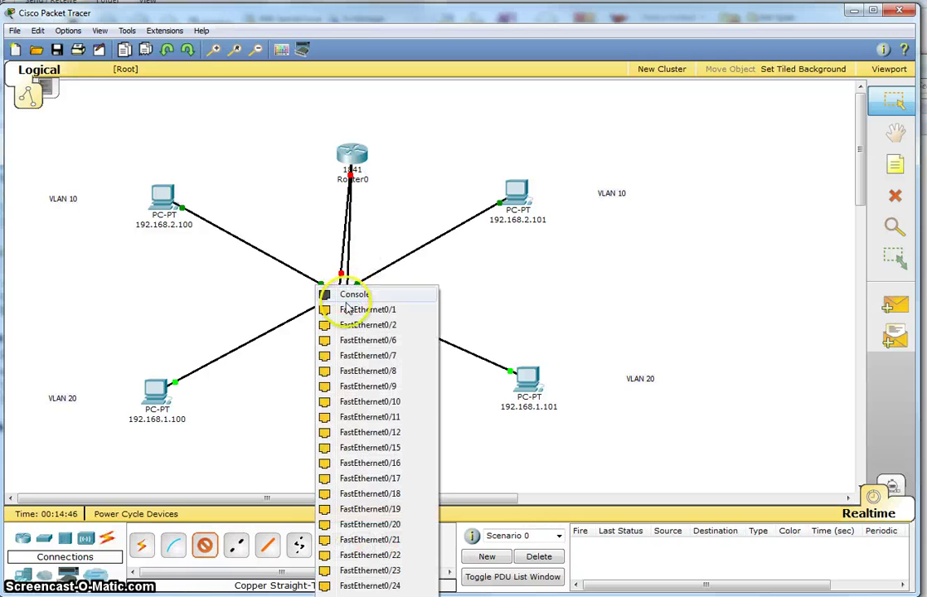
{"action": "left_click", "coordinate": [387, 448]}
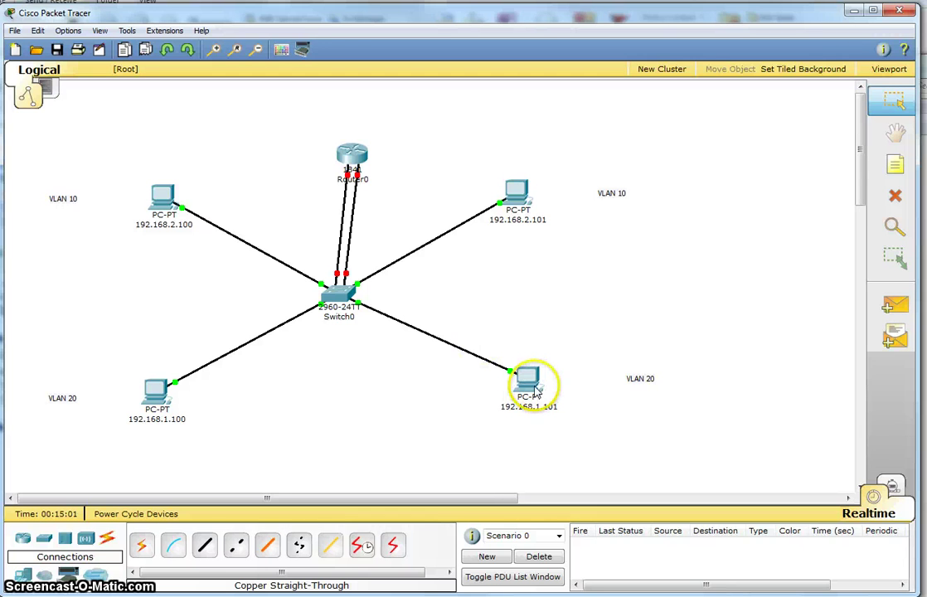
{"action": "mouse_move", "coordinate": [536, 393]}
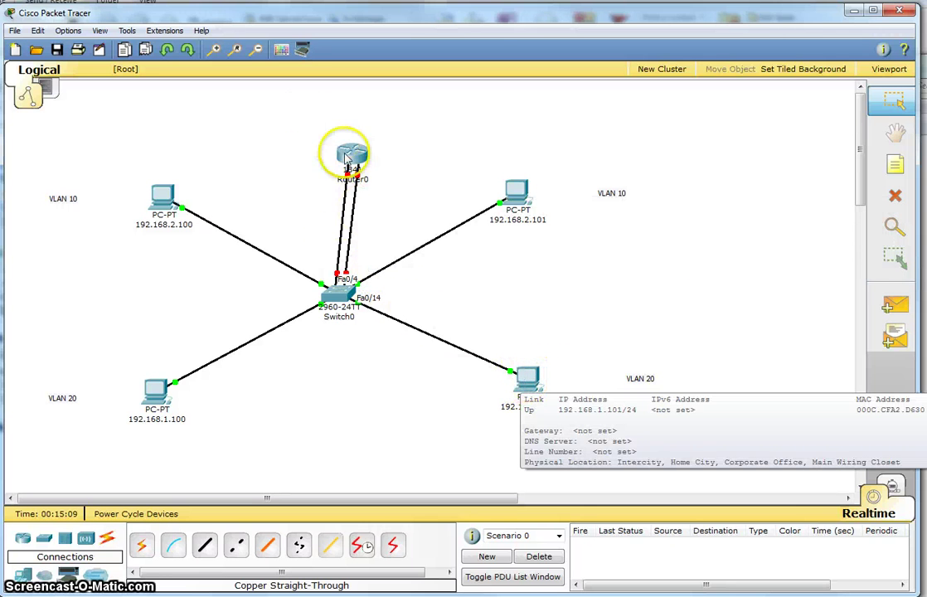
{"action": "mouse_move", "coordinate": [355, 162]}
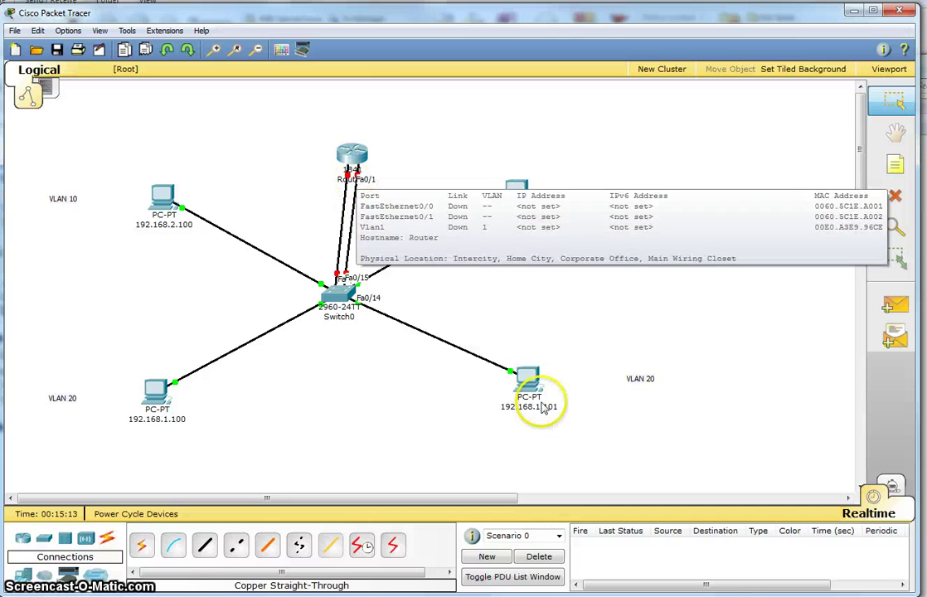
{"action": "mouse_move", "coordinate": [161, 392]}
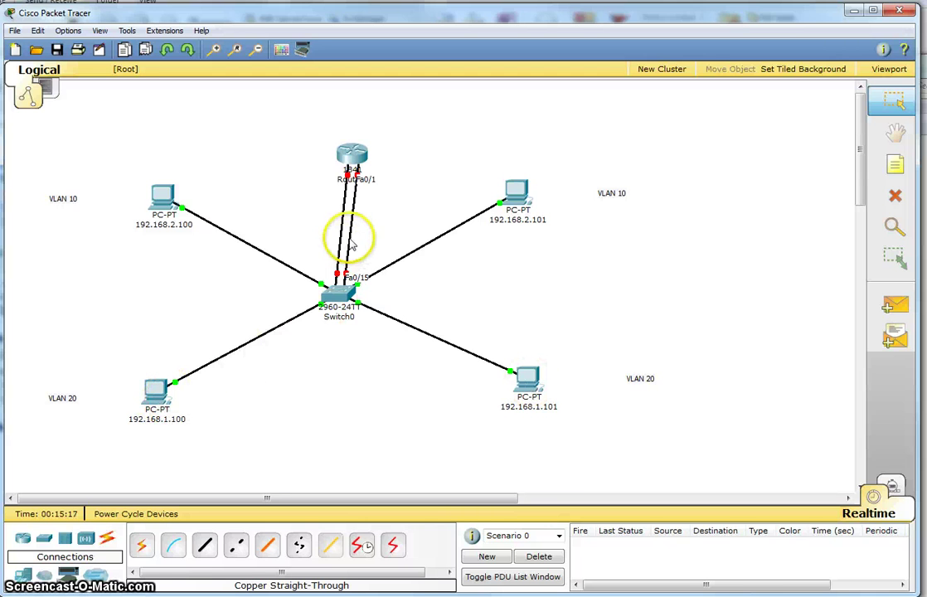
Give Router0's FastEthernet0/0 IP 192.168.2.1 with subnet mask 255.255.255.0
{"action": "left_click", "coordinate": [356, 156]}
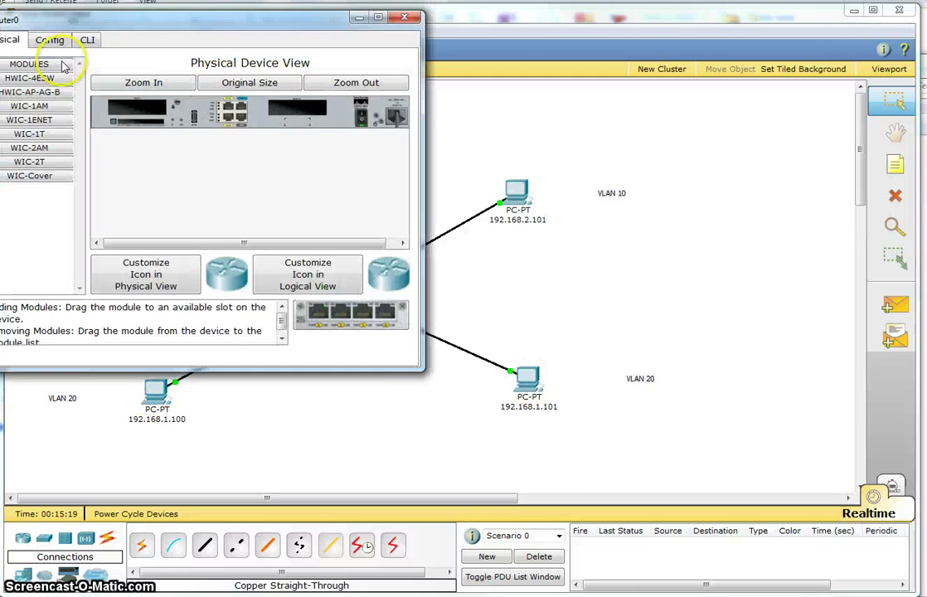
{"action": "left_click", "coordinate": [45, 38]}
{"action": "left_click_drag", "start_coordinate": [166, 20], "coordinate": [360, 16]}
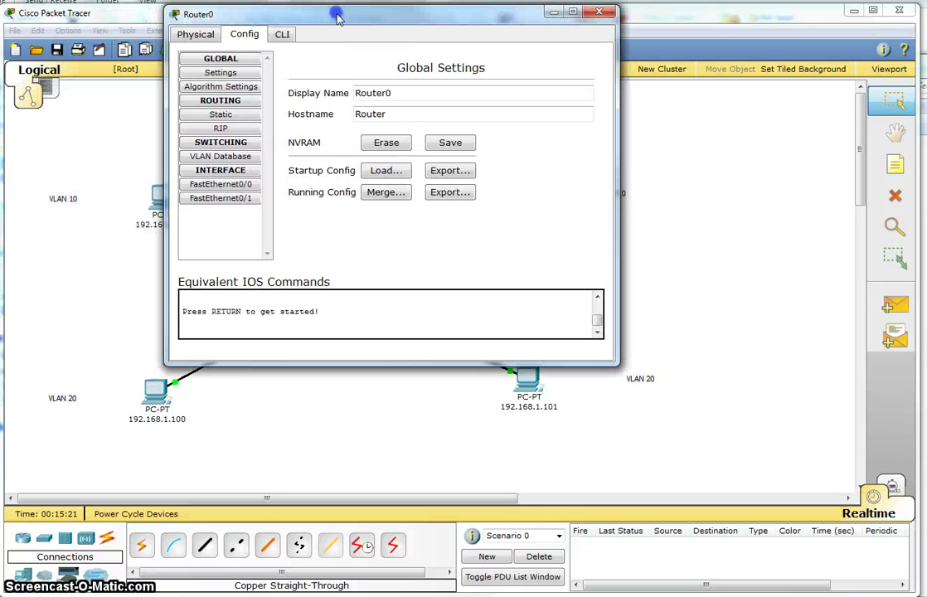
{"action": "left_click", "coordinate": [232, 176]}
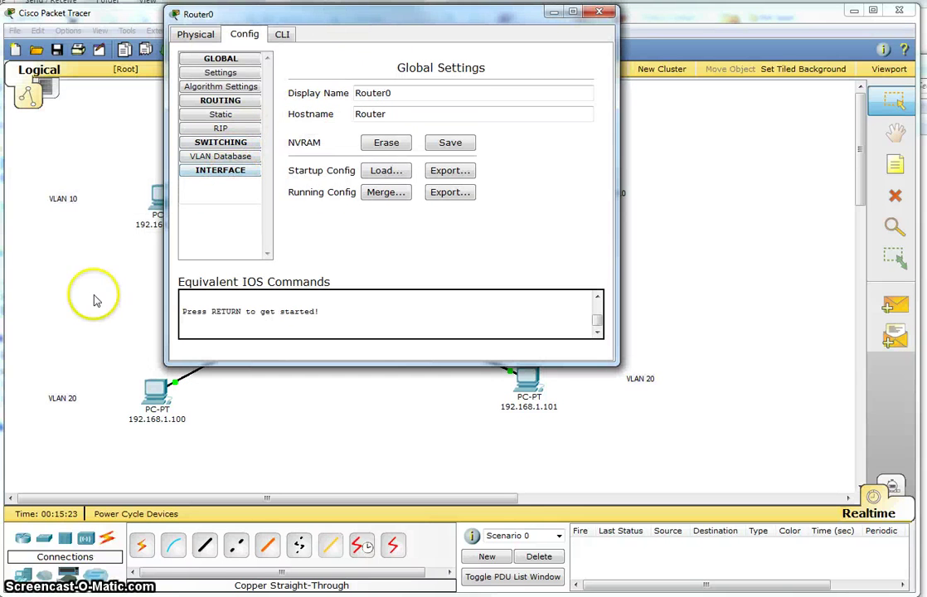
{"action": "left_click", "coordinate": [221, 171]}
{"action": "left_click", "coordinate": [220, 184]}
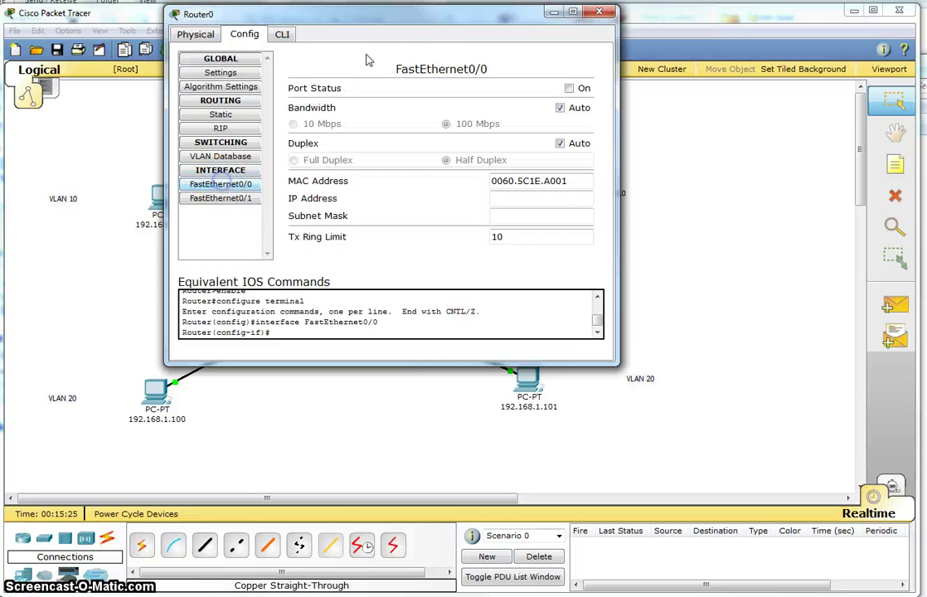
{"action": "left_click_drag", "start_coordinate": [367, 18], "coordinate": [626, 97]}
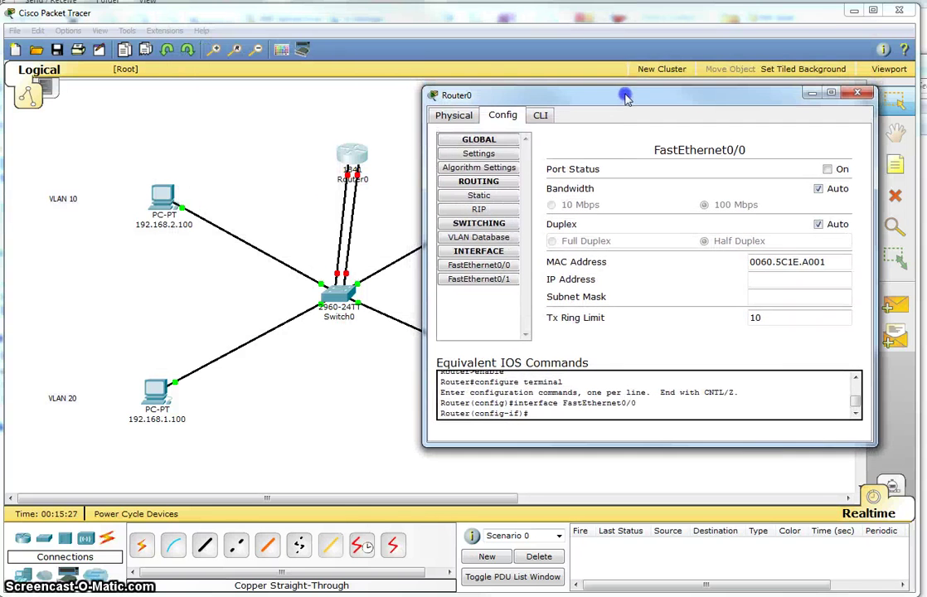
{"action": "left_click", "coordinate": [813, 283]}
{"action": "type", "text": "192.168.2.1"}
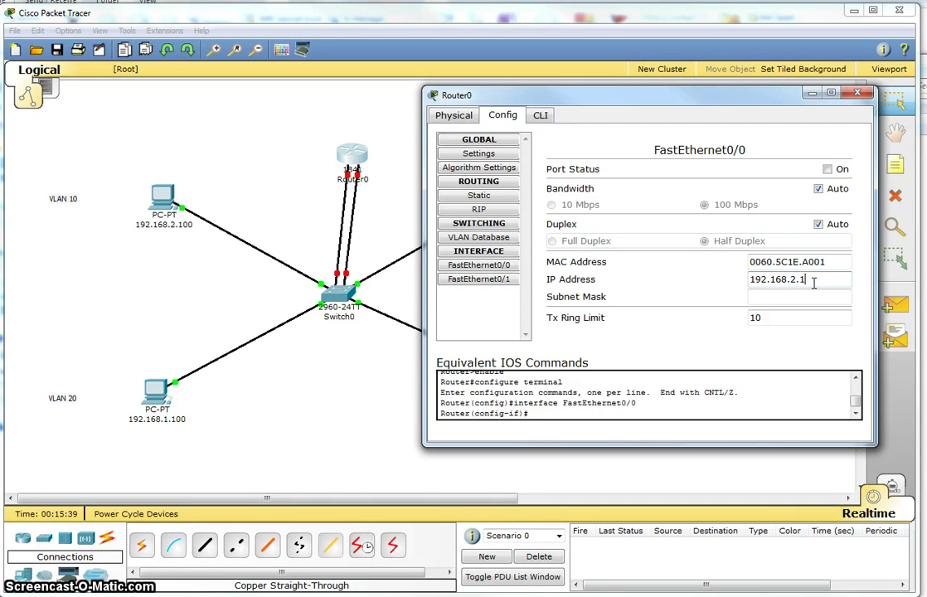
{"action": "key", "text": "Tab"}
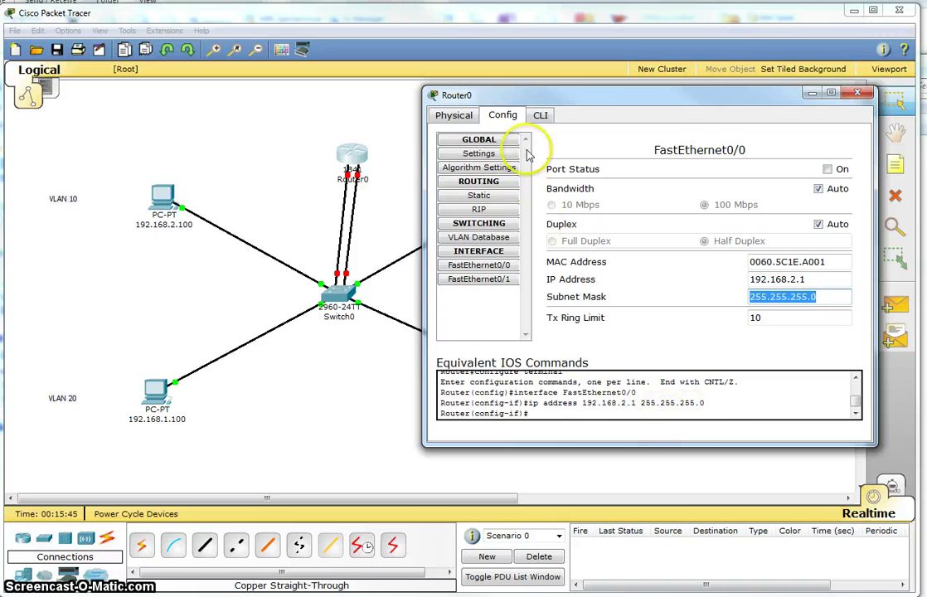
Bring FastEthernet0/0 up with no shut in Router0's CLI
{"action": "left_click", "coordinate": [541, 116]}
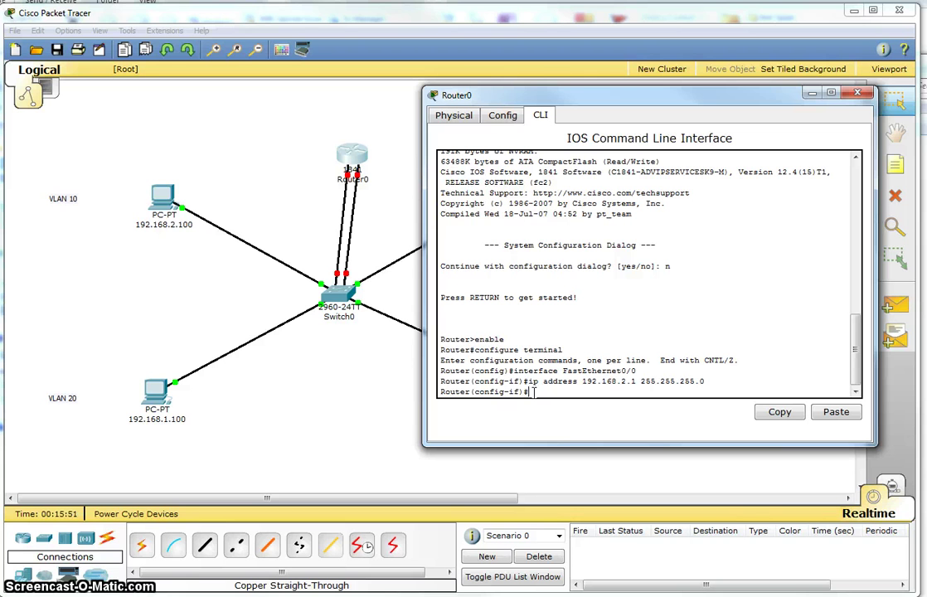
{"action": "type", "text": "no shut"}
{"action": "key", "text": "Return"}
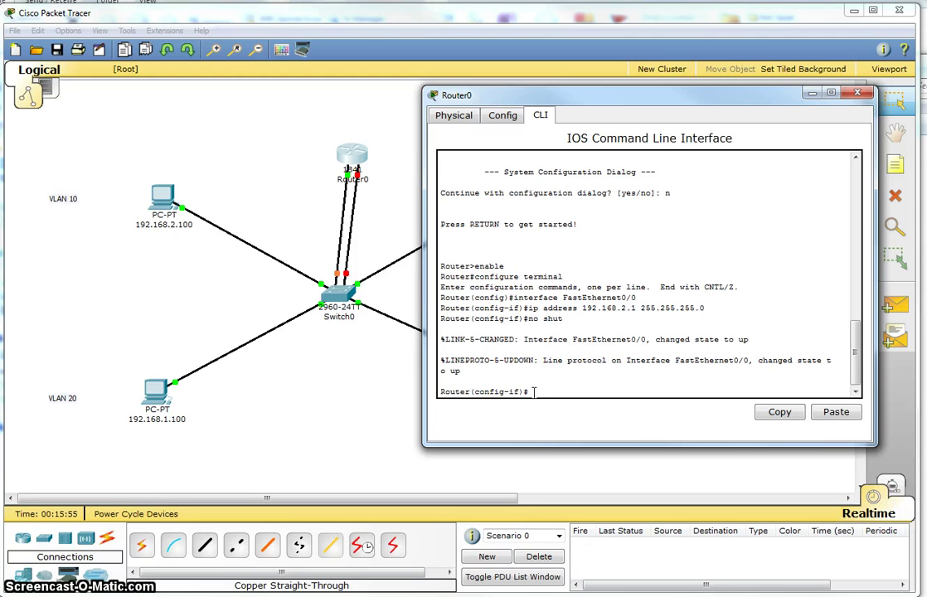
Address FastEthernet0/1 as 192.168.1.1/255.255.255.0 and bring it up with no shut
{"action": "left_click", "coordinate": [501, 117]}
{"action": "left_click", "coordinate": [477, 280]}
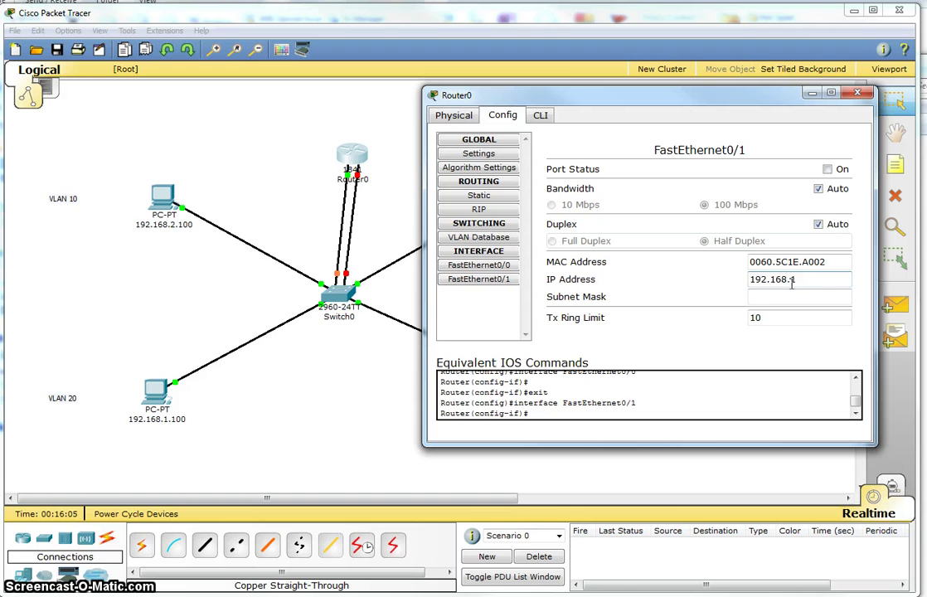
{"action": "left_click", "coordinate": [792, 296]}
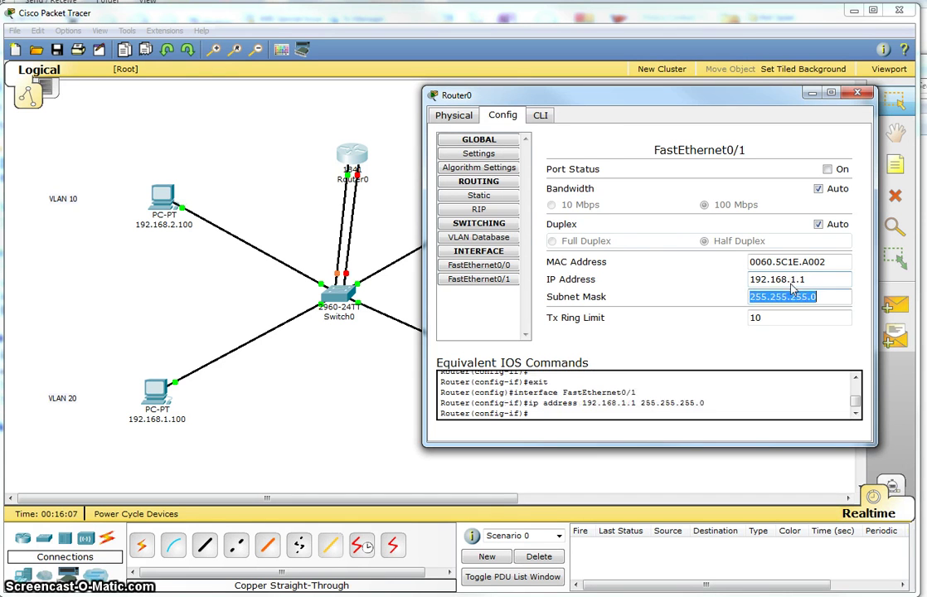
{"action": "left_click", "coordinate": [540, 116]}
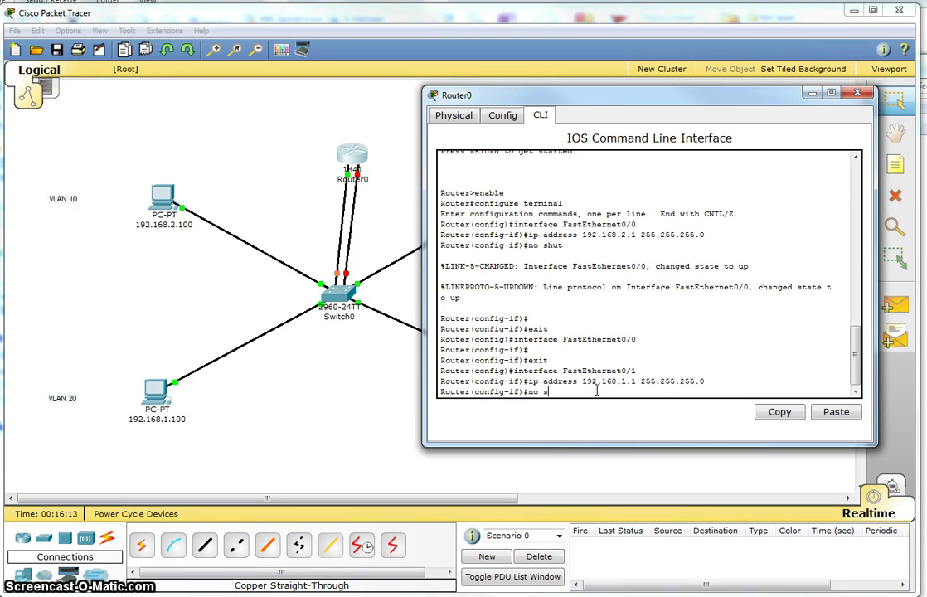
{"action": "type", "text": "no shut"}
{"action": "key", "text": "Return"}
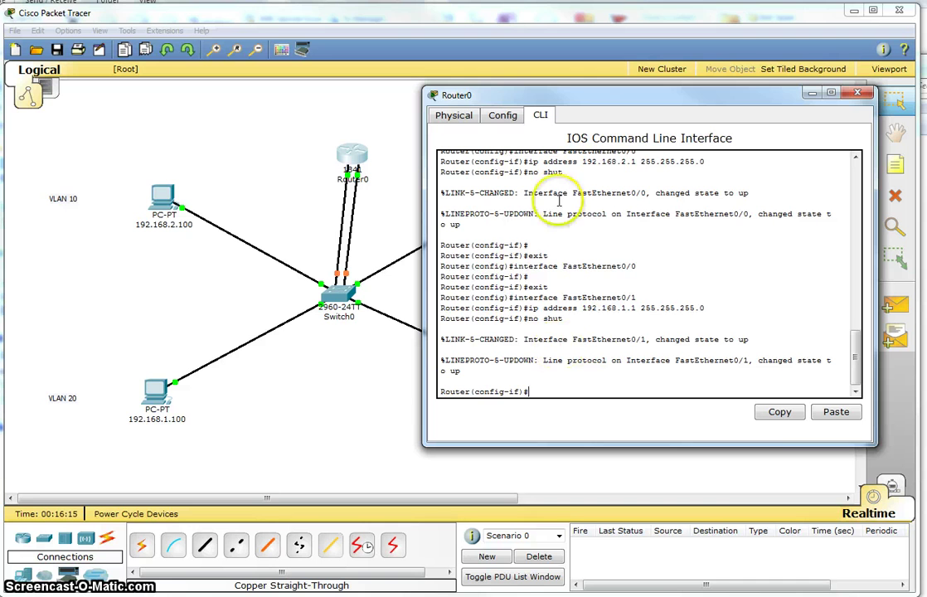
Close Router0 and set PC 192.168.1.101's default gateway to 192.168.1.1
{"action": "left_click", "coordinate": [867, 92]}
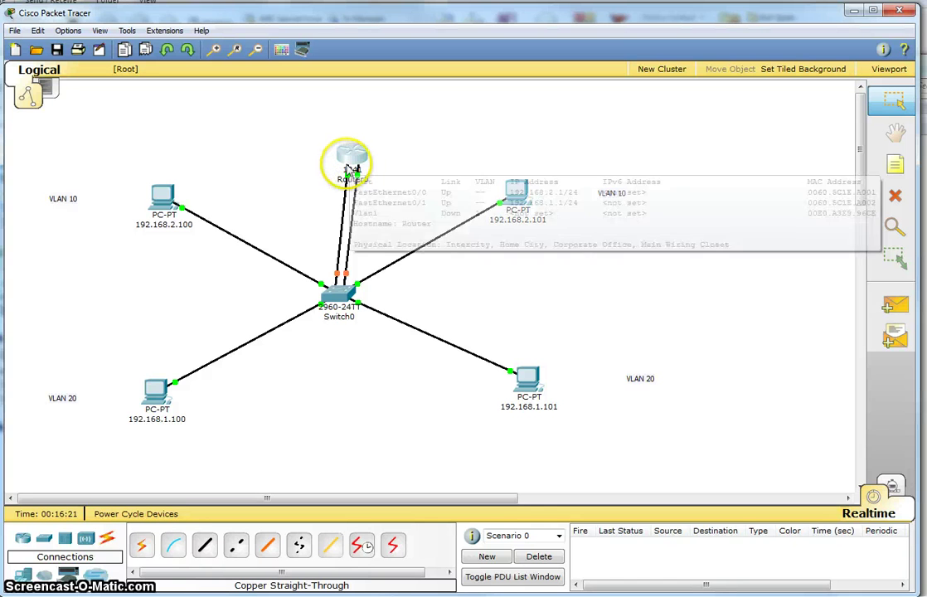
{"action": "mouse_move", "coordinate": [528, 196]}
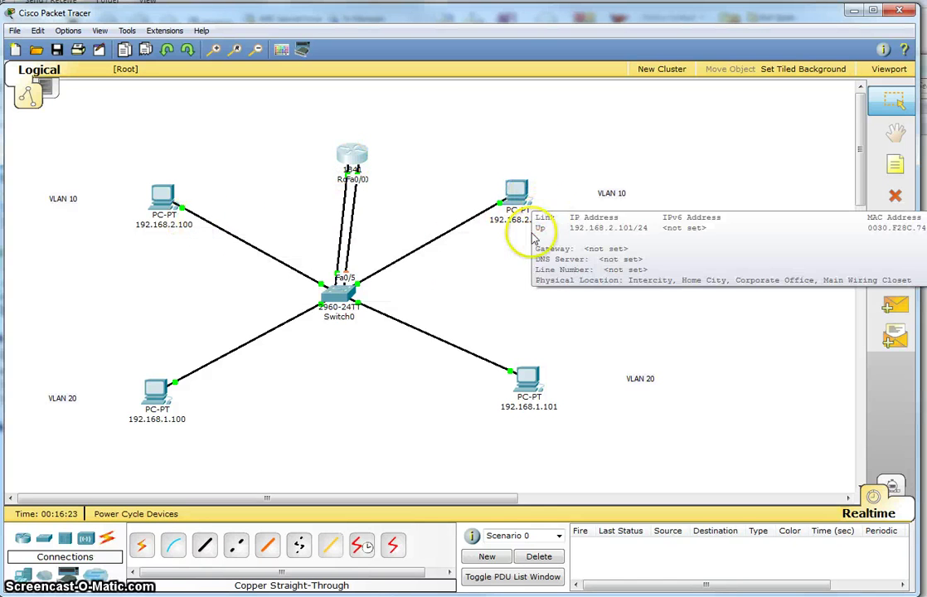
{"action": "mouse_move", "coordinate": [527, 390]}
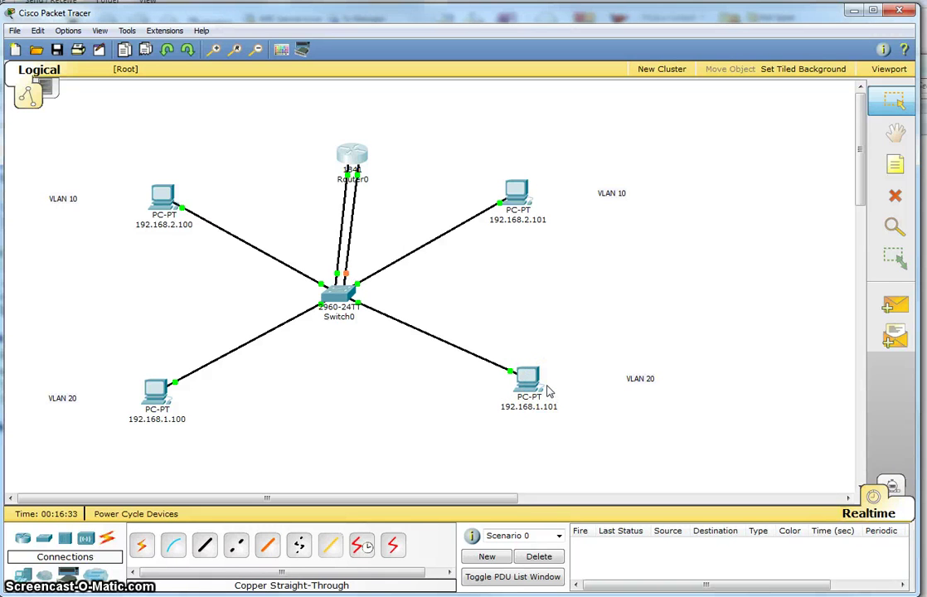
{"action": "left_click", "coordinate": [537, 386]}
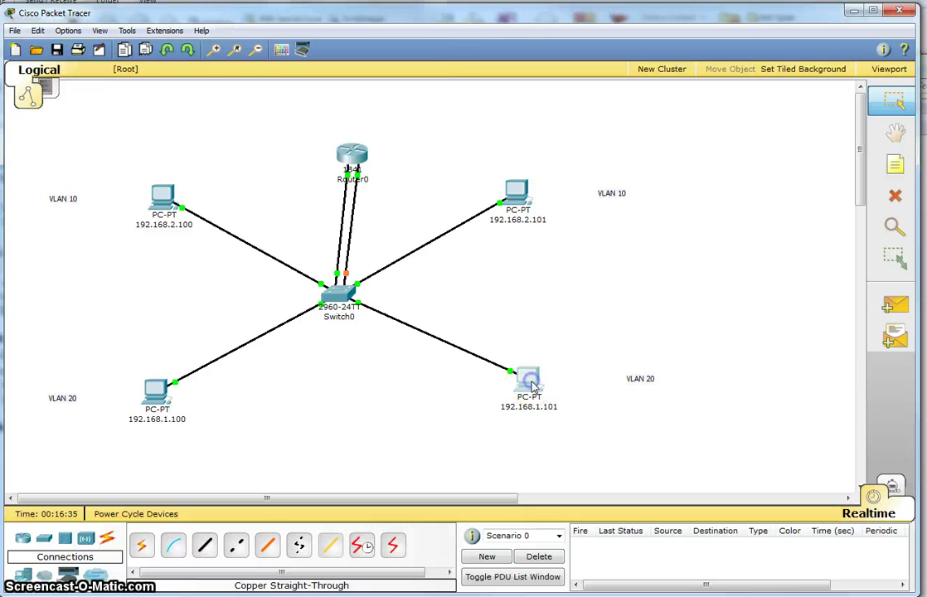
{"action": "left_click", "coordinate": [575, 319]}
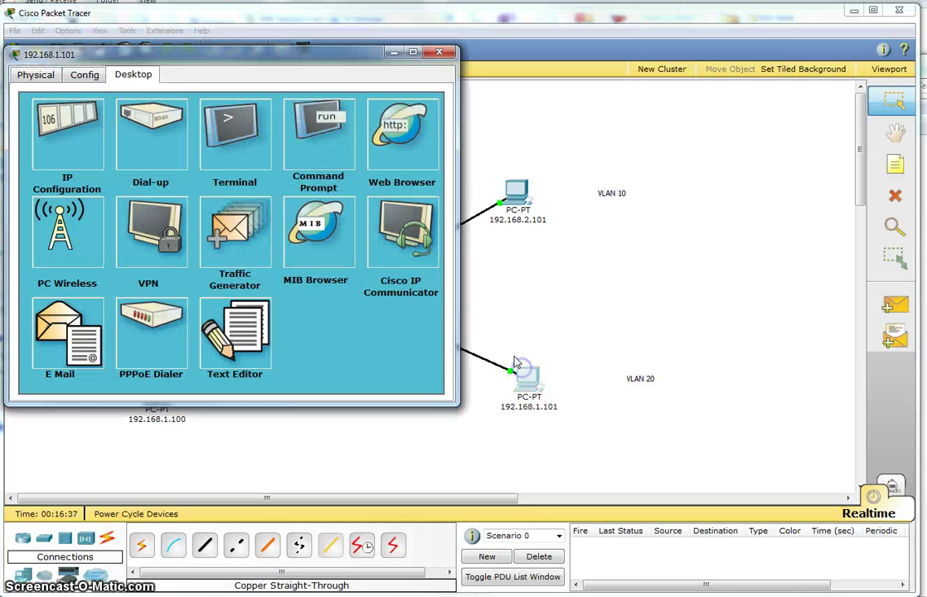
{"action": "left_click_drag", "start_coordinate": [242, 58], "coordinate": [703, 122]}
{"action": "left_click", "coordinate": [507, 196]}
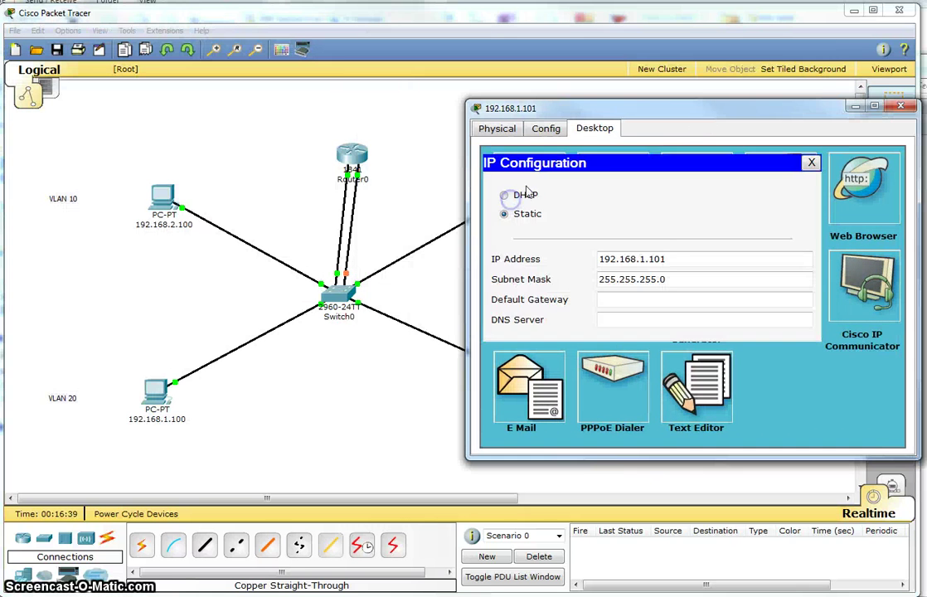
{"action": "left_click", "coordinate": [630, 301]}
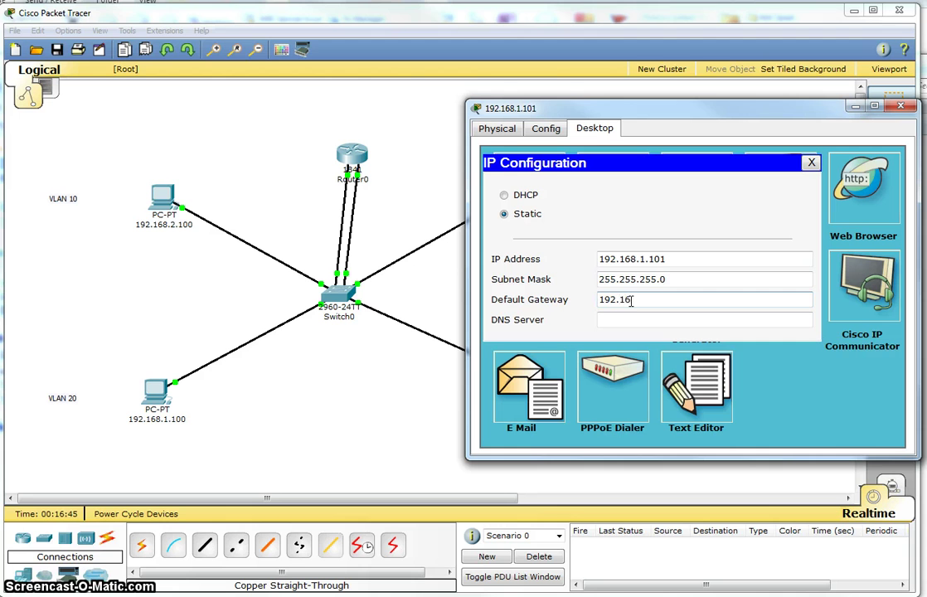
{"action": "type", "text": "192.168.1.1"}
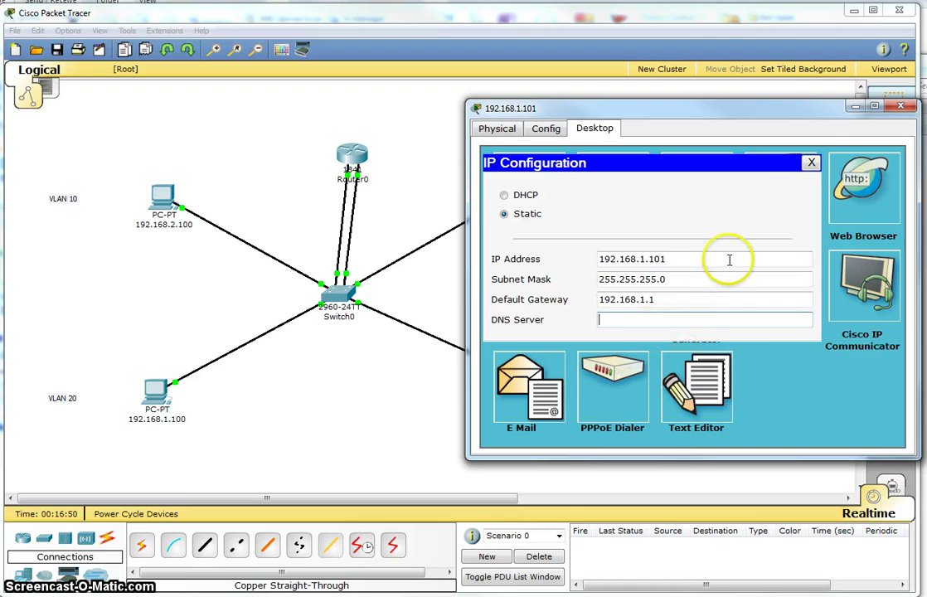
{"action": "left_click", "coordinate": [811, 163]}
{"action": "left_click", "coordinate": [907, 108]}
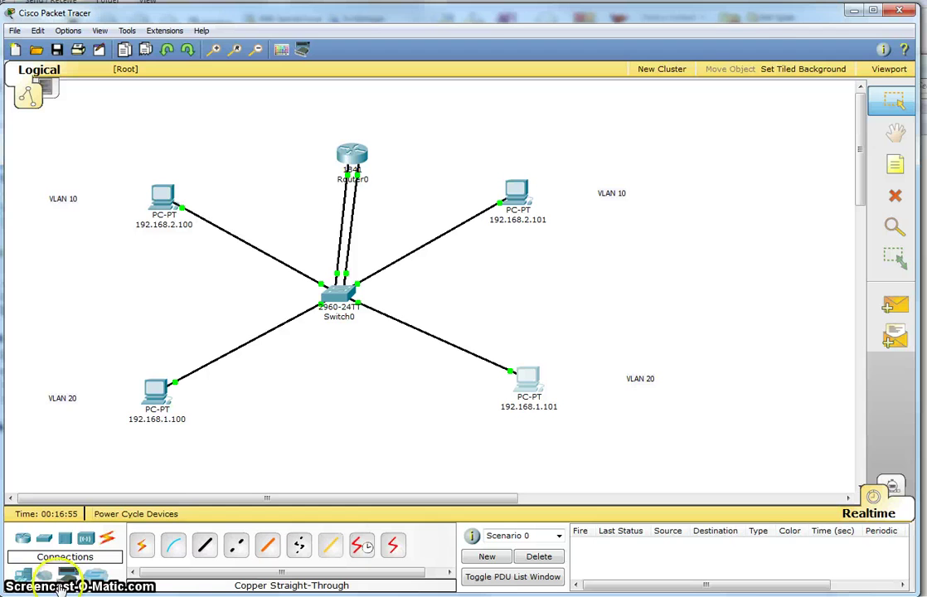
Check the PCs' and Router0's addresses, confirming Fa0/0 192.168.2.1 and Fa0/1 192.168.1.1 are up
{"action": "mouse_move", "coordinate": [170, 378]}
{"action": "mouse_move", "coordinate": [163, 211]}
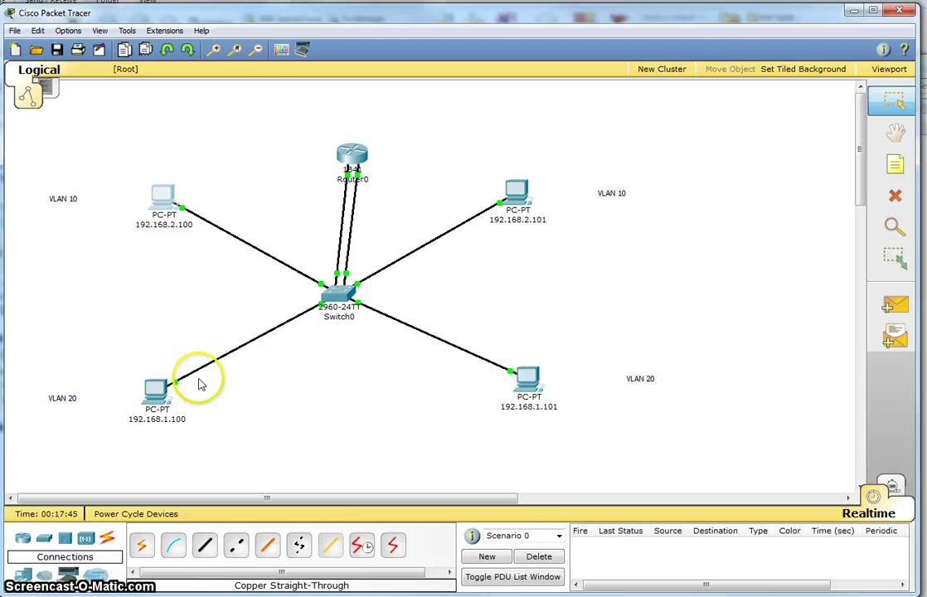
{"action": "mouse_move", "coordinate": [362, 162]}
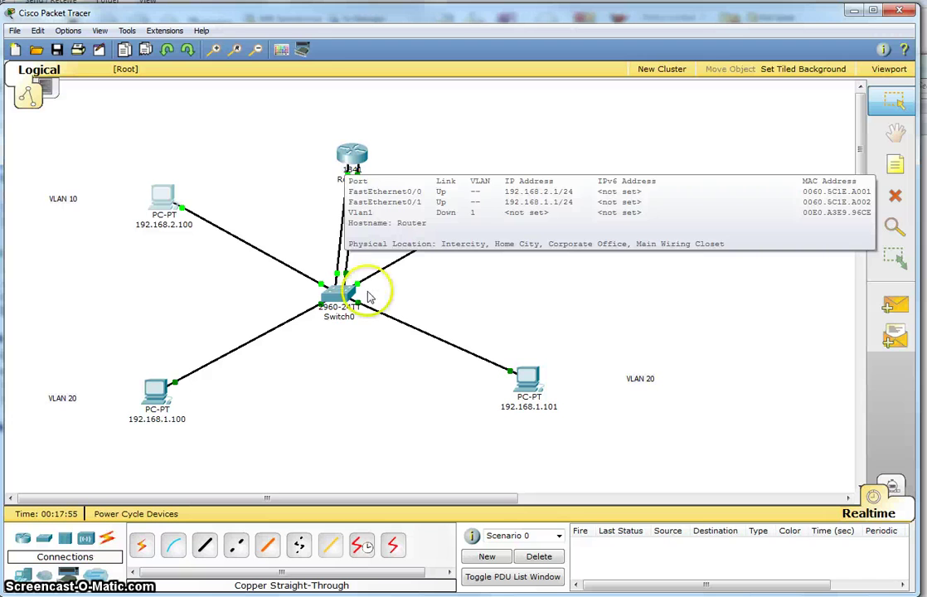
Open PC 192.168.1.101's command prompt, then close that PC's window
{"action": "left_click", "coordinate": [531, 378]}
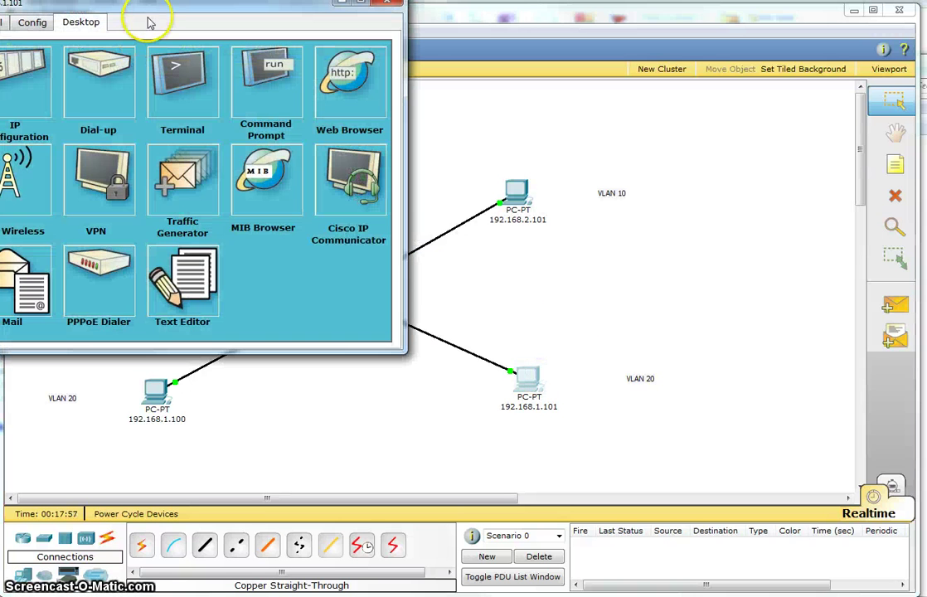
{"action": "left_click_drag", "start_coordinate": [158, 17], "coordinate": [534, 118]}
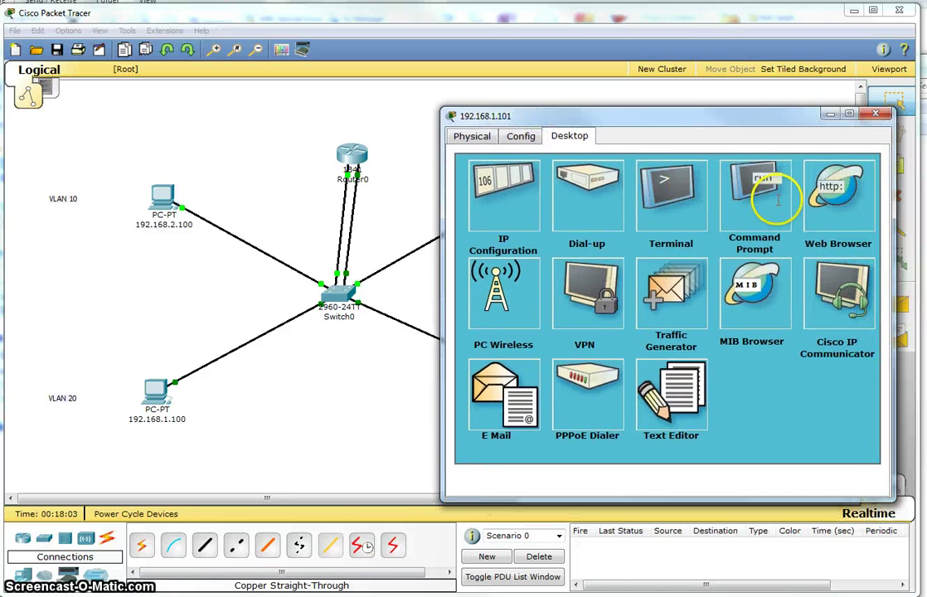
{"action": "left_click", "coordinate": [726, 199]}
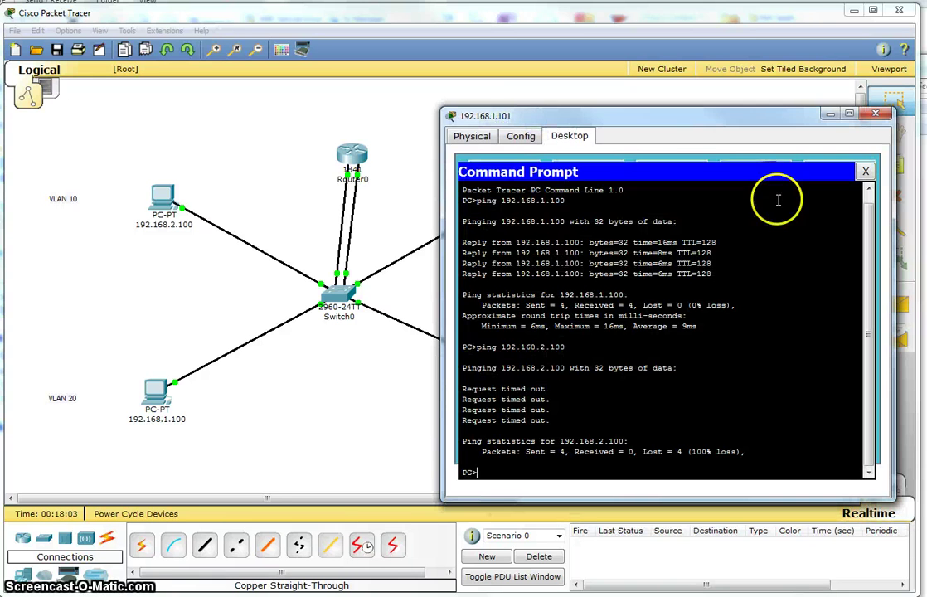
{"action": "left_click", "coordinate": [876, 114]}
From PC 192.168.1.100's command prompt, ping 192.168.2.100 twice
{"action": "left_click", "coordinate": [155, 395]}
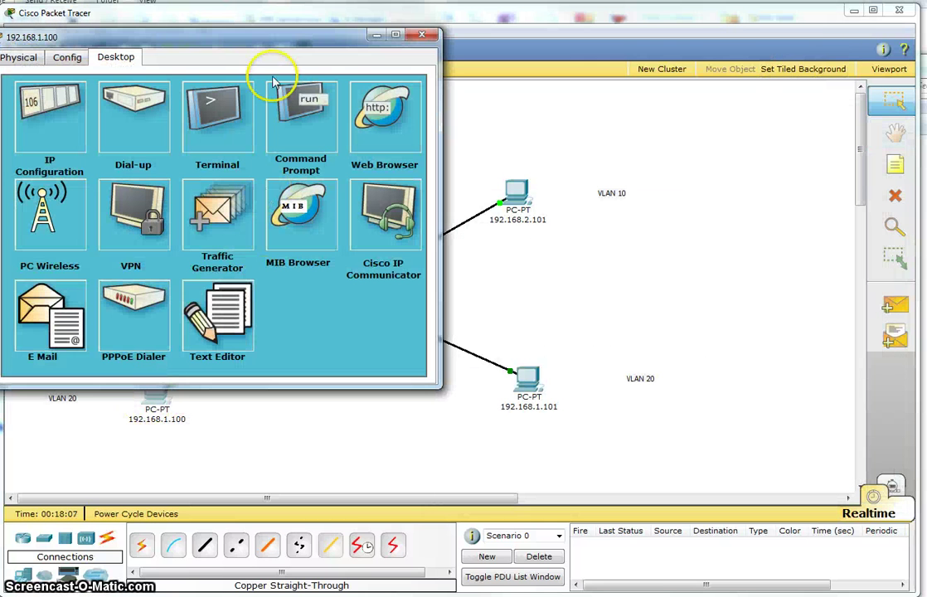
{"action": "left_click_drag", "start_coordinate": [346, 43], "coordinate": [758, 132]}
{"action": "left_click", "coordinate": [705, 207]}
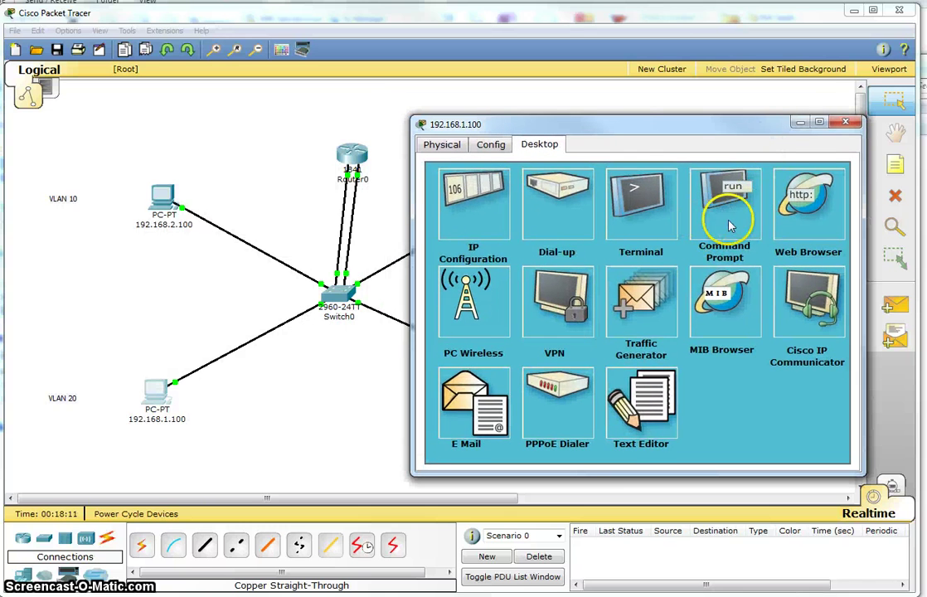
{"action": "left_click", "coordinate": [640, 243]}
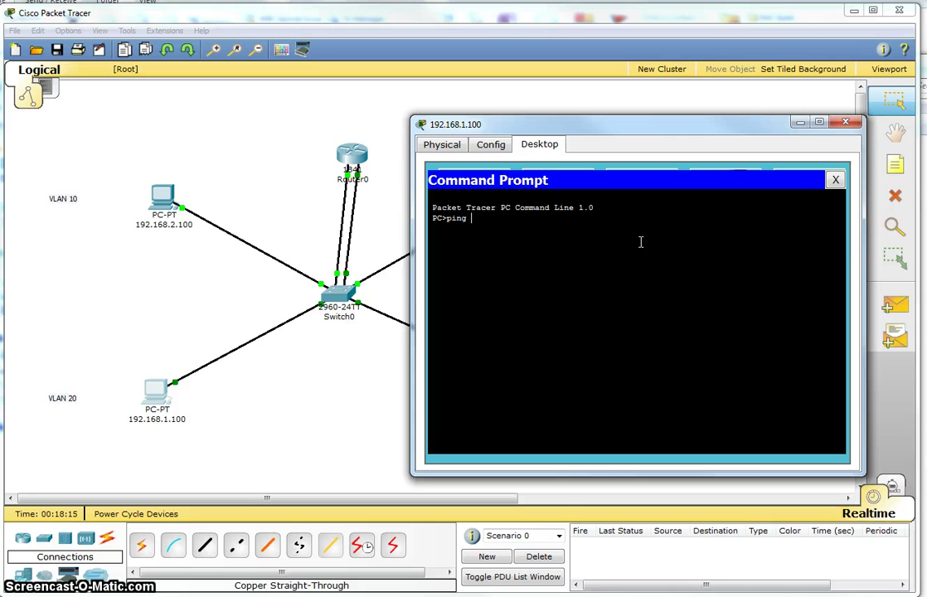
{"action": "type", "text": "ping 192.168.2.100"}
{"action": "key", "text": "Return"}
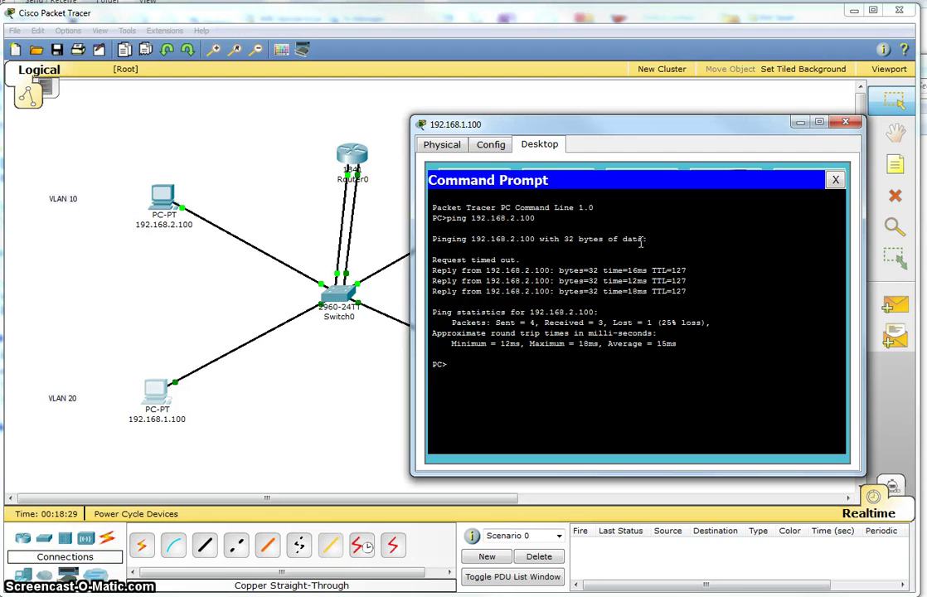
{"action": "key", "text": "Return"}
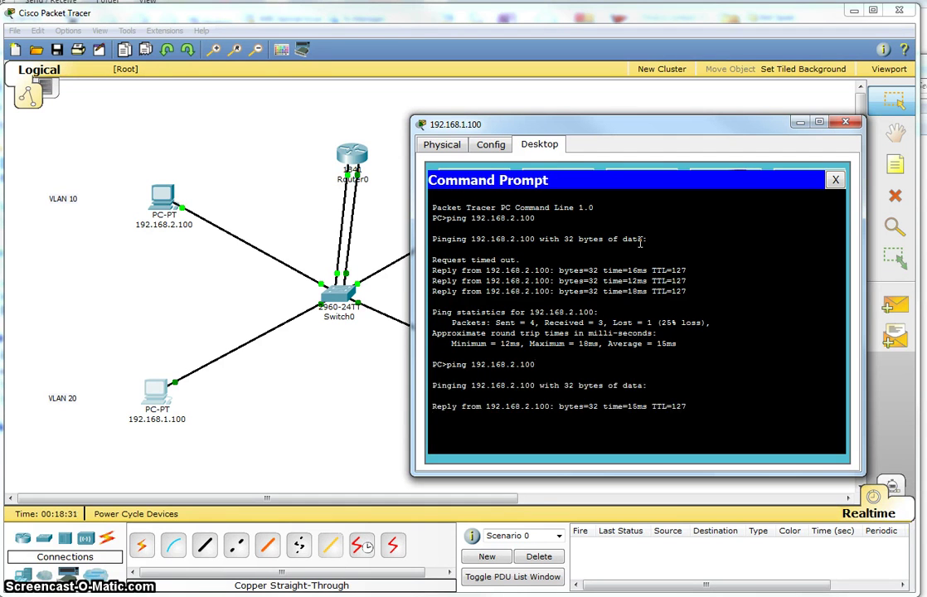